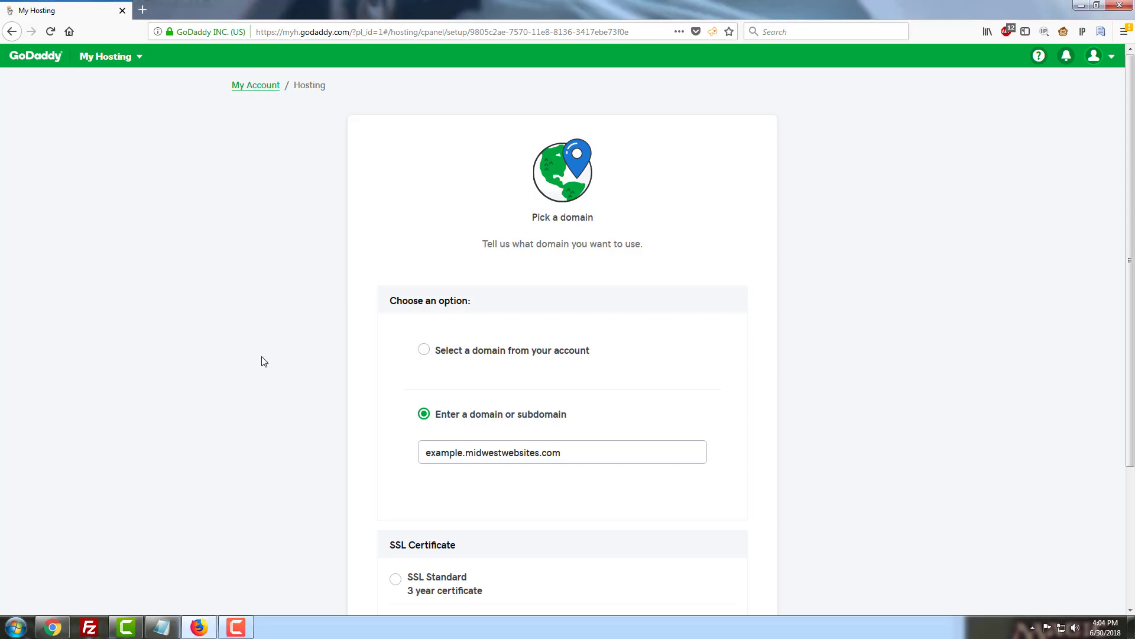
- Scroll the hosting setup page down to the data center options
{"action": "scroll", "coordinate": [260, 360], "scroll_direction": "down", "scroll_amount": 2}
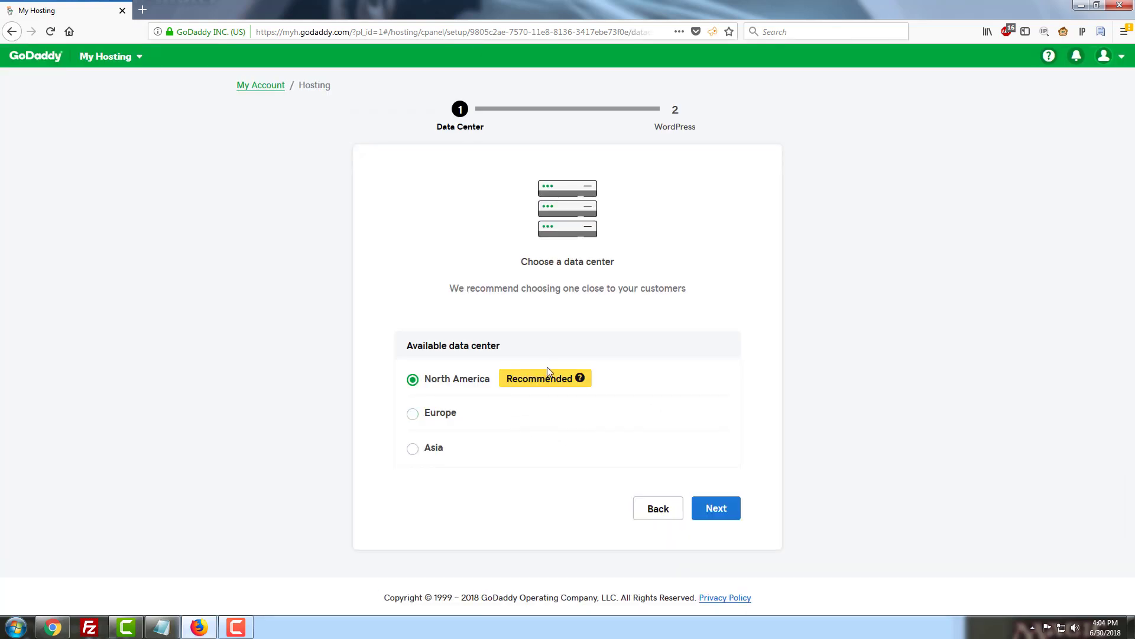
- Keep the North America data center, choose to create a WordPress site, and enter username examplesite
{"action": "left_click", "coordinate": [721, 506]}
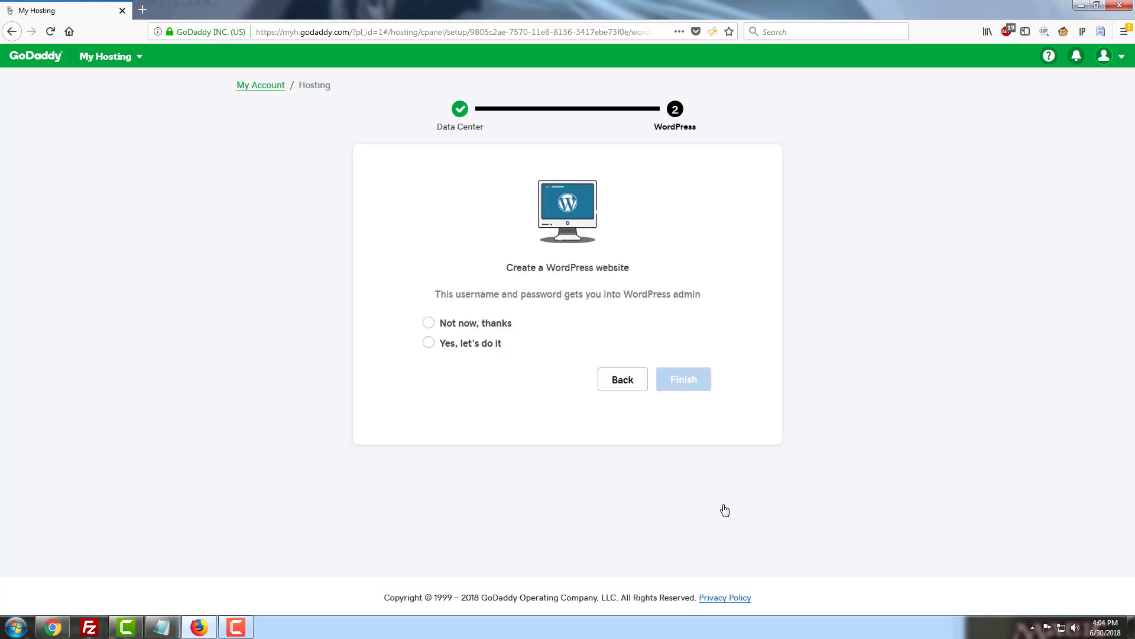
{"action": "left_click", "coordinate": [429, 343]}
{"action": "left_click", "coordinate": [467, 387]}
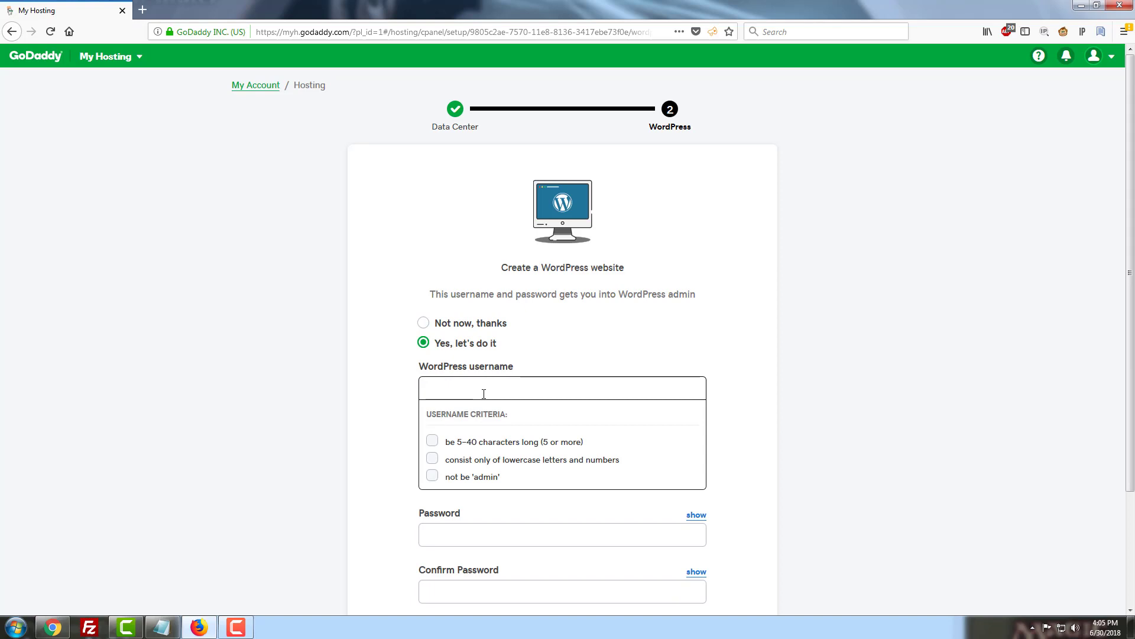
{"action": "type", "text": "exa"}
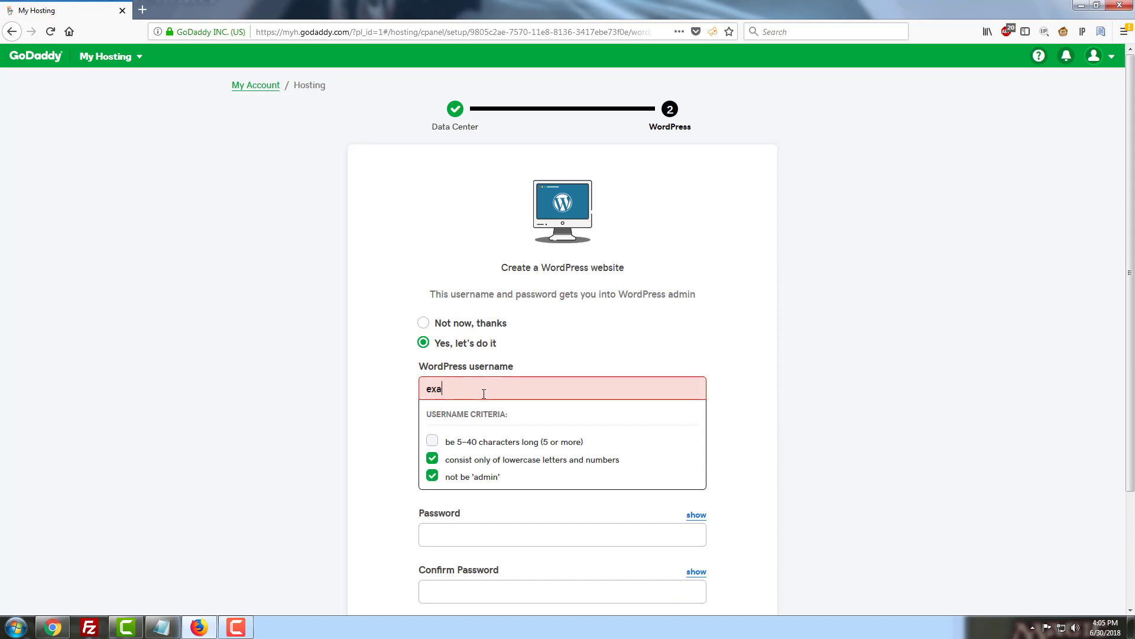
{"action": "type", "text": "mplesite"}
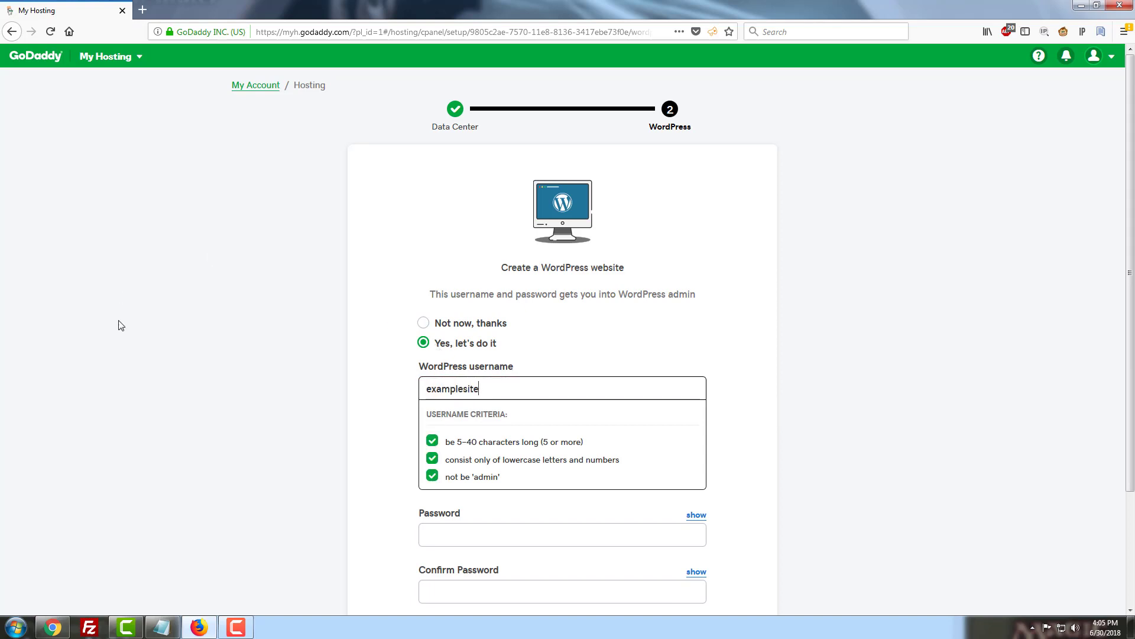
{"action": "left_click", "coordinate": [122, 325]}
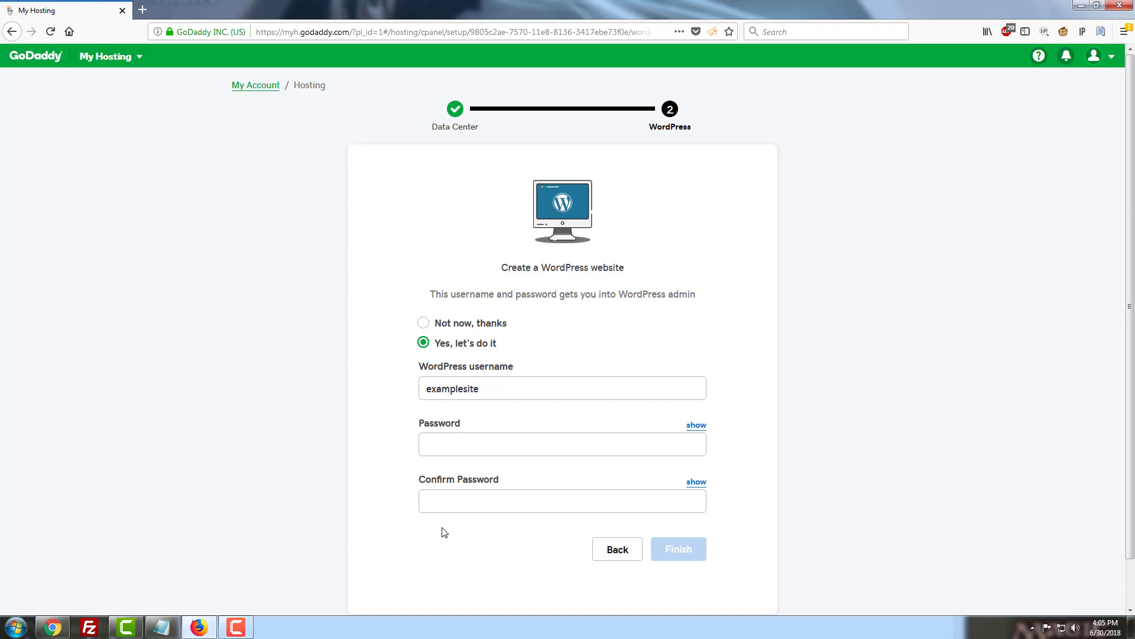
- Enter and confirm the WordPress password, then finish setup to start provisioning cPanel
{"action": "left_click", "coordinate": [574, 443]}
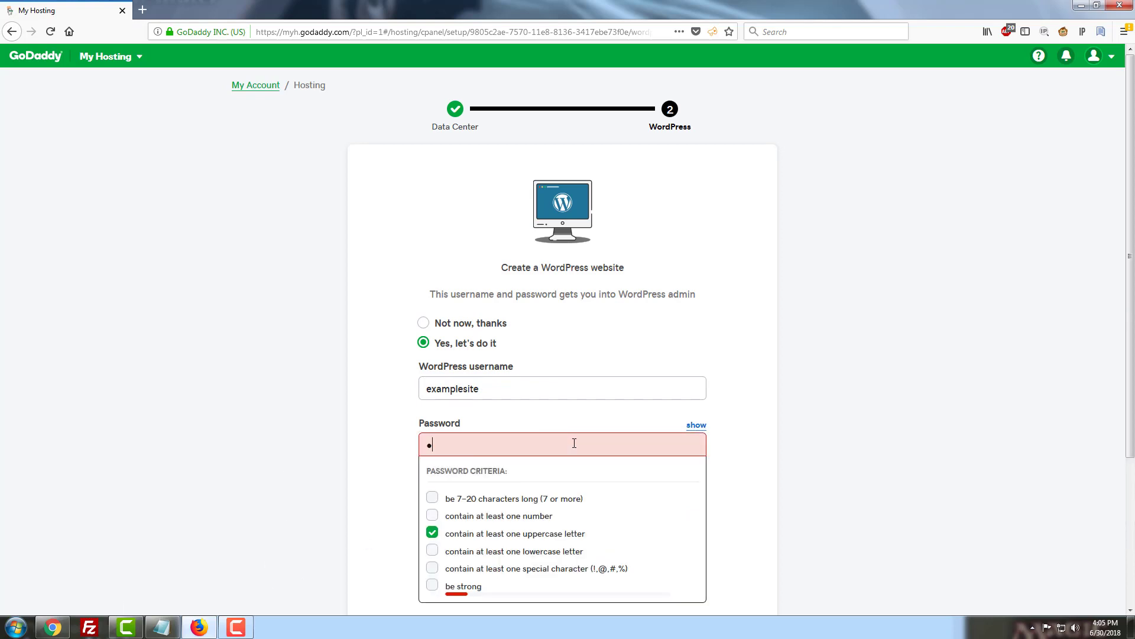
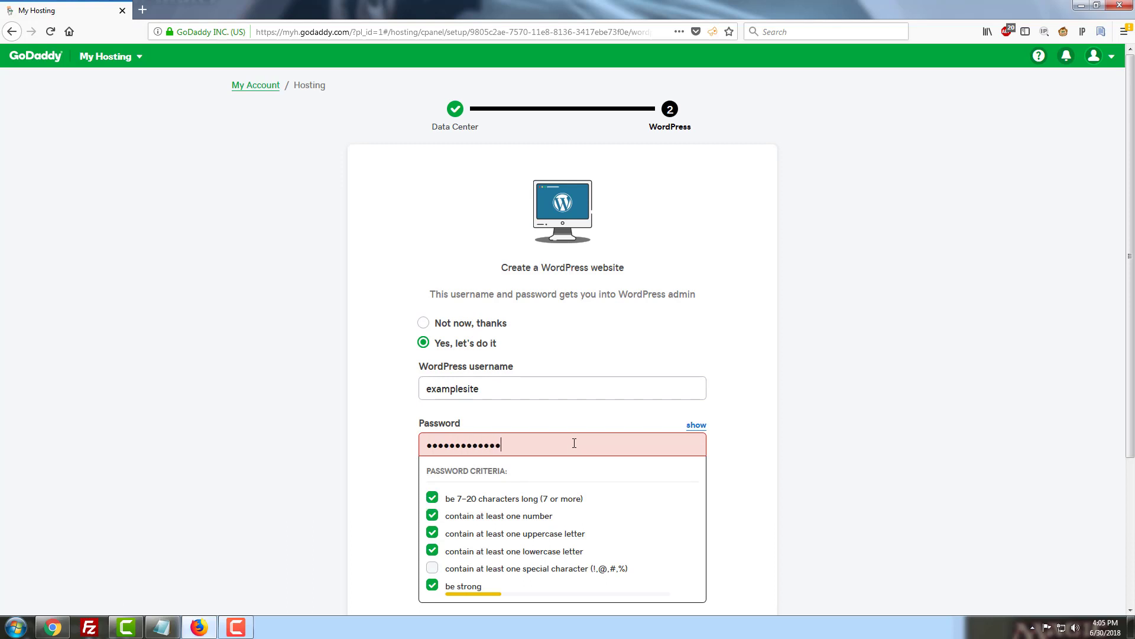
{"action": "left_click", "coordinate": [363, 482]}
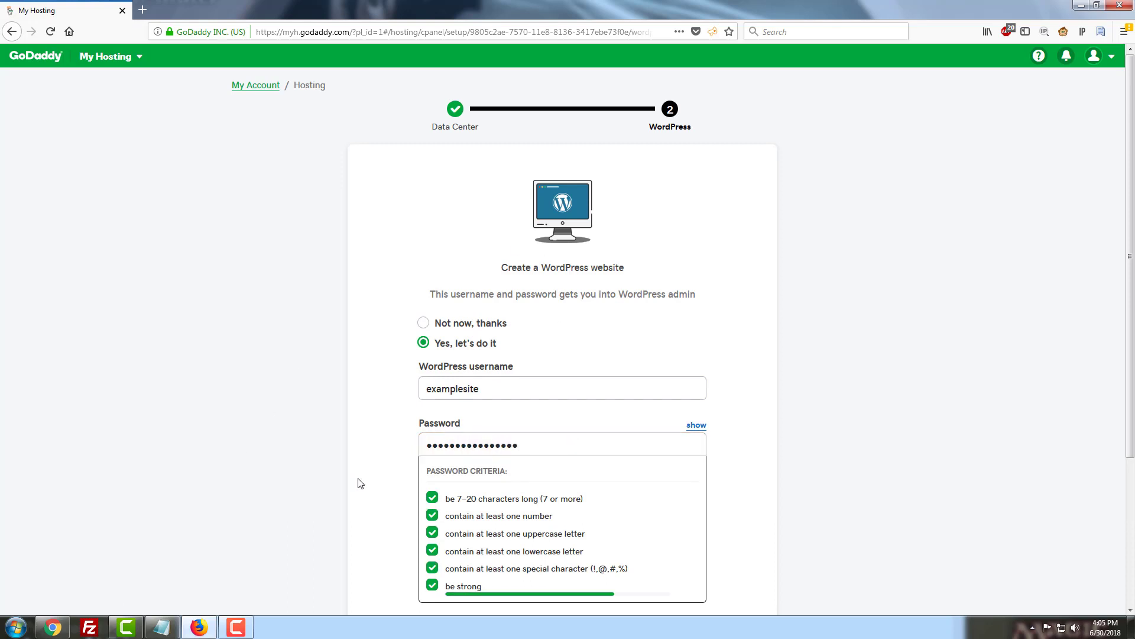
{"action": "left_click", "coordinate": [447, 503]}
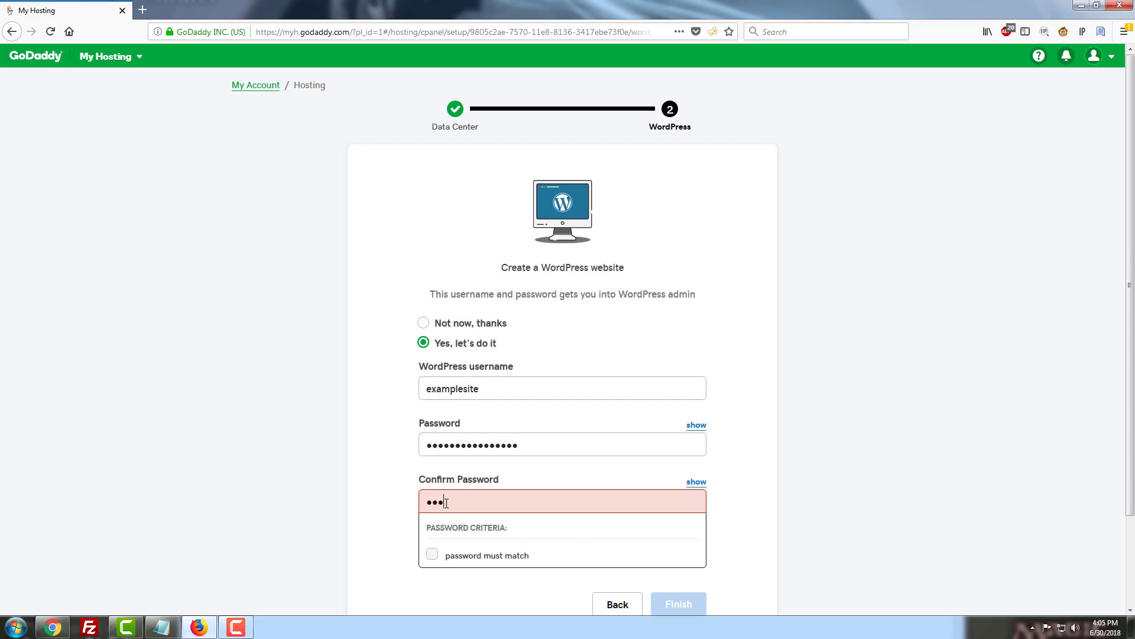
{"action": "left_click", "coordinate": [159, 363]}
{"action": "scroll", "coordinate": [296, 438], "scroll_direction": "down", "scroll_amount": 1}
{"action": "left_click", "coordinate": [683, 511]}
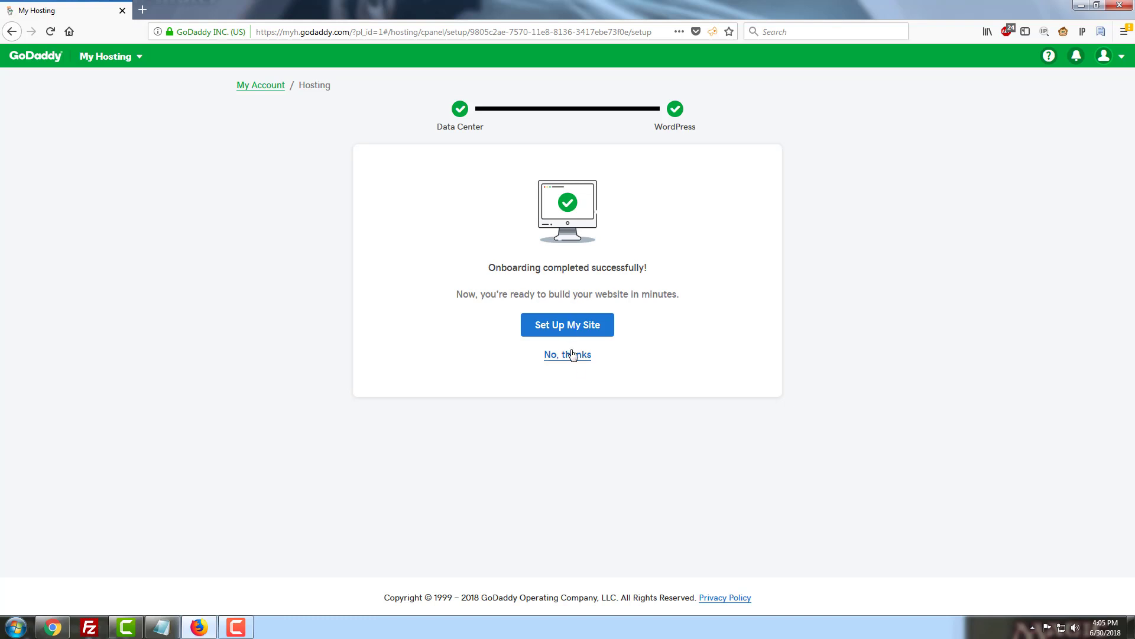
- Continue from the onboarding confirmation to the hosting account dashboard
{"action": "left_click", "coordinate": [577, 329]}
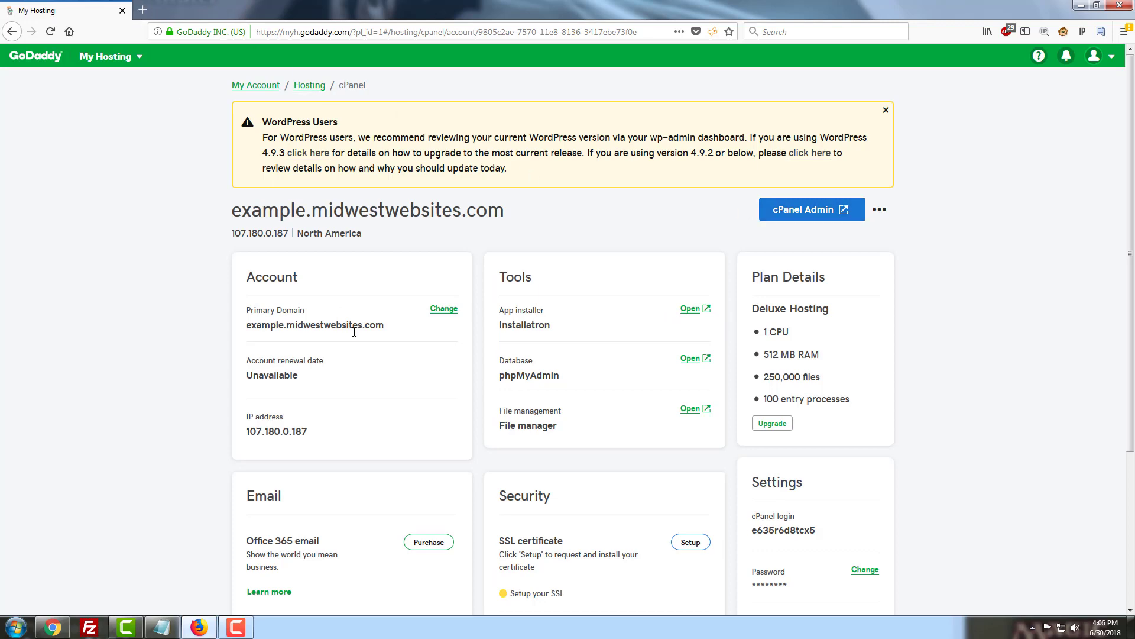
- Select the primary domain example.midwestwebsites.com in the Account card to copy it
{"action": "left_click_drag", "start_coordinate": [408, 331], "coordinate": [248, 323]}
{"action": "key", "text": "ctrl+c"}
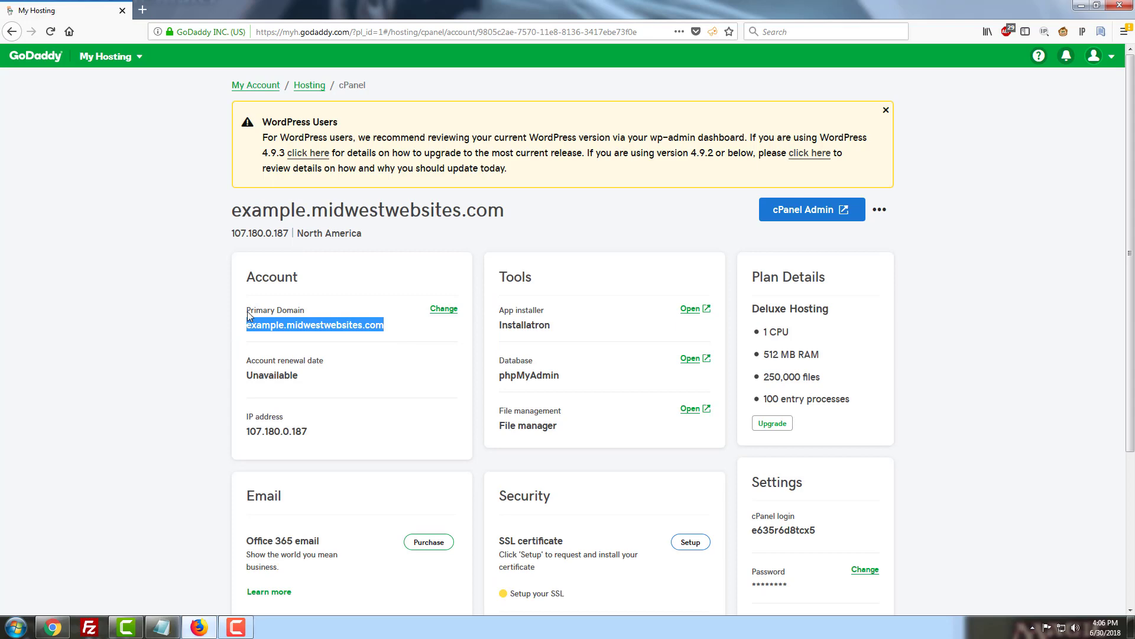
- Open example.midwestwebsites.com/wp-admin in a new browser tab
{"action": "left_click", "coordinate": [142, 10]}
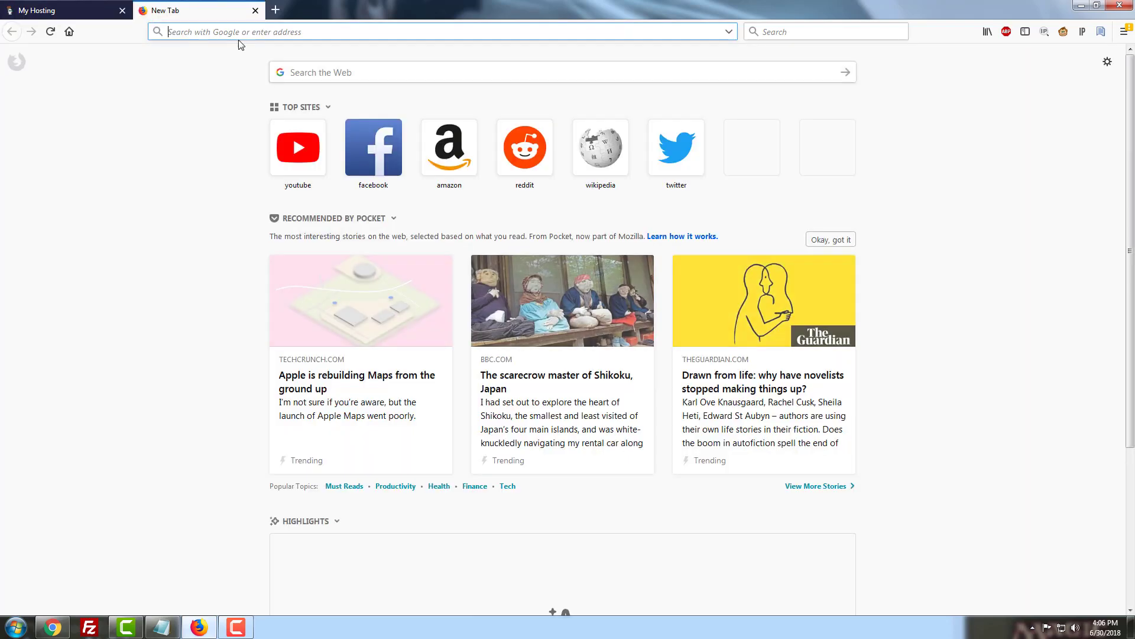
{"action": "key", "text": "ctrl+v"}
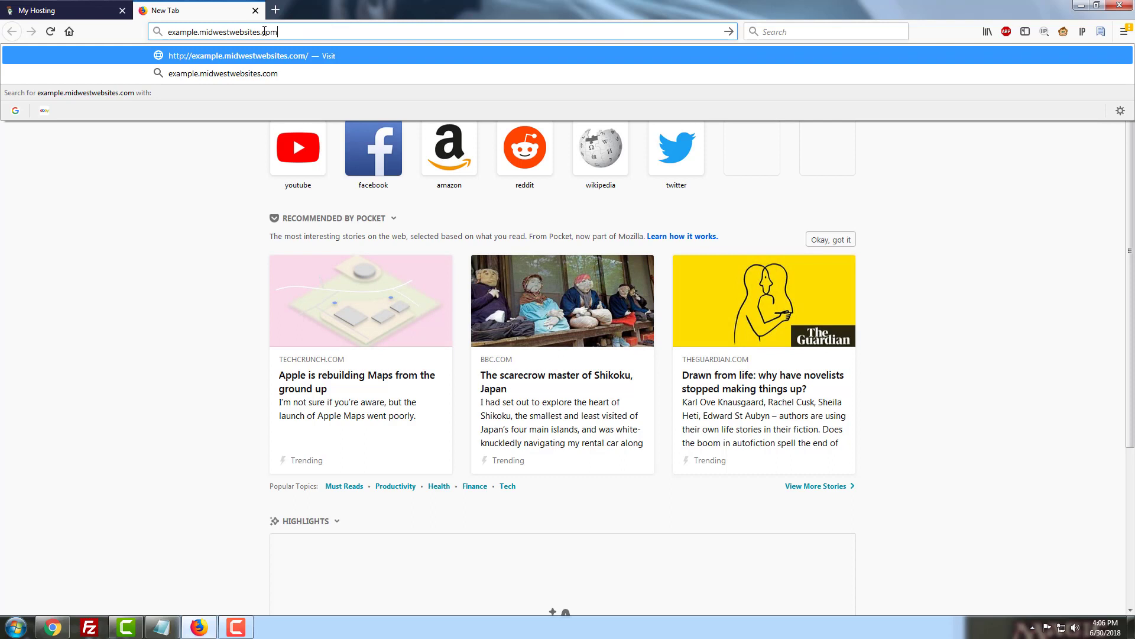
{"action": "type", "text": "/wp-admin"}
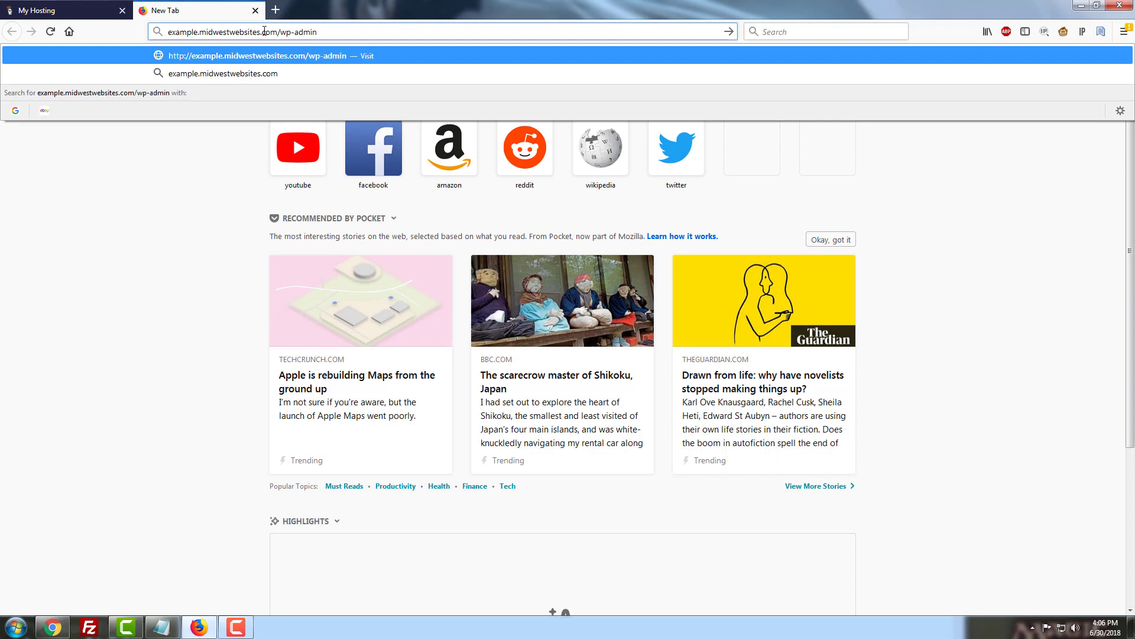
{"action": "key", "text": "Return"}
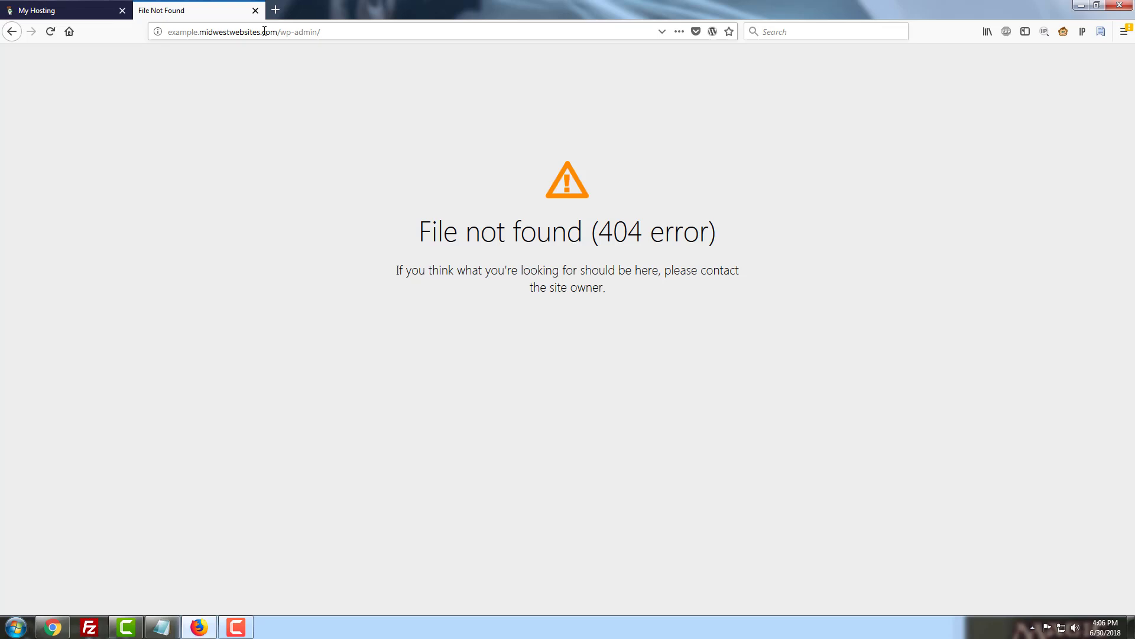
- Reload the wp-admin page repeatedly while it keeps showing the 404 error
{"action": "key", "text": "F5"}
{"action": "key", "text": "F5"}
{"action": "key", "text": "F5"}
{"action": "key", "text": "F5"}
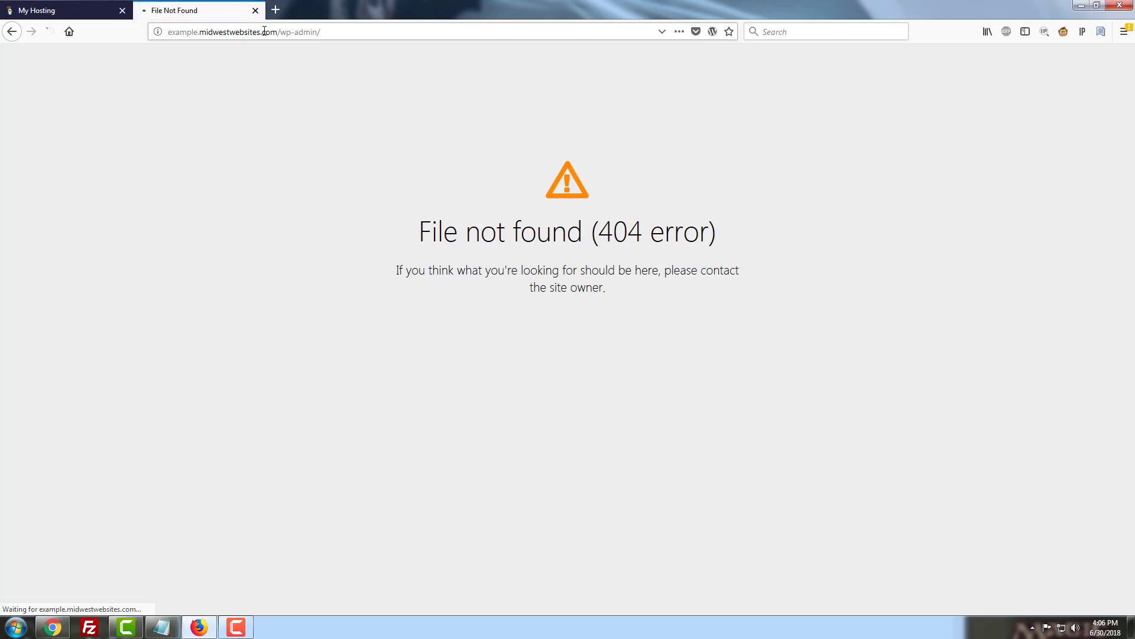
{"action": "key", "text": "F5"}
{"action": "key", "text": "F5"}
{"action": "key", "text": "F5"}
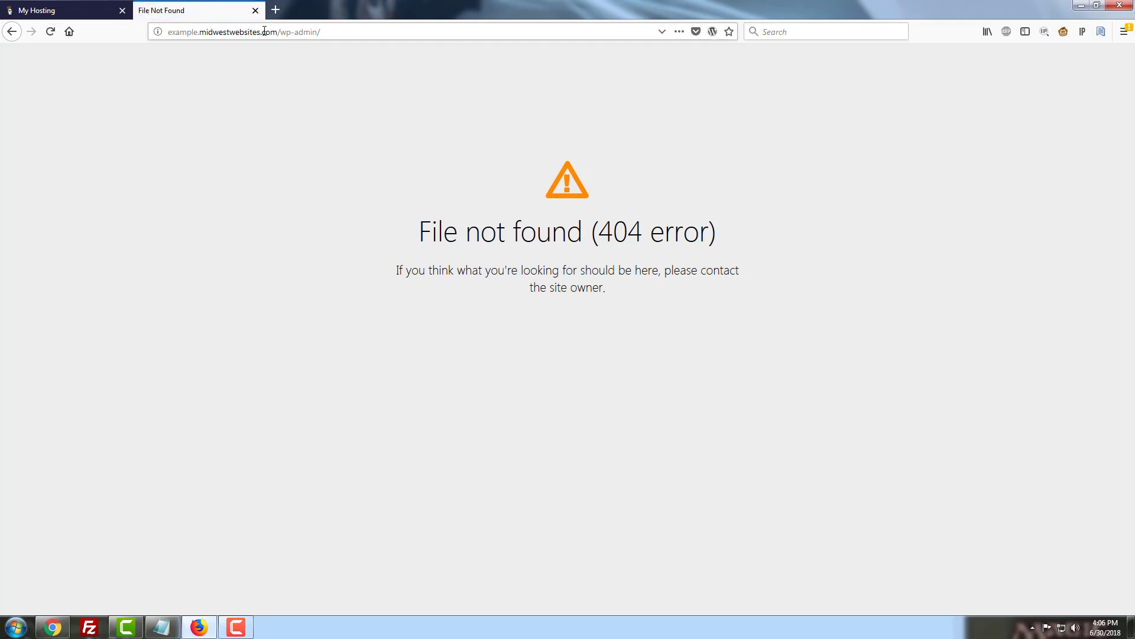
{"action": "key", "text": "F5"}
{"action": "key", "text": "F5"}
{"action": "key", "text": "ctrl+l"}
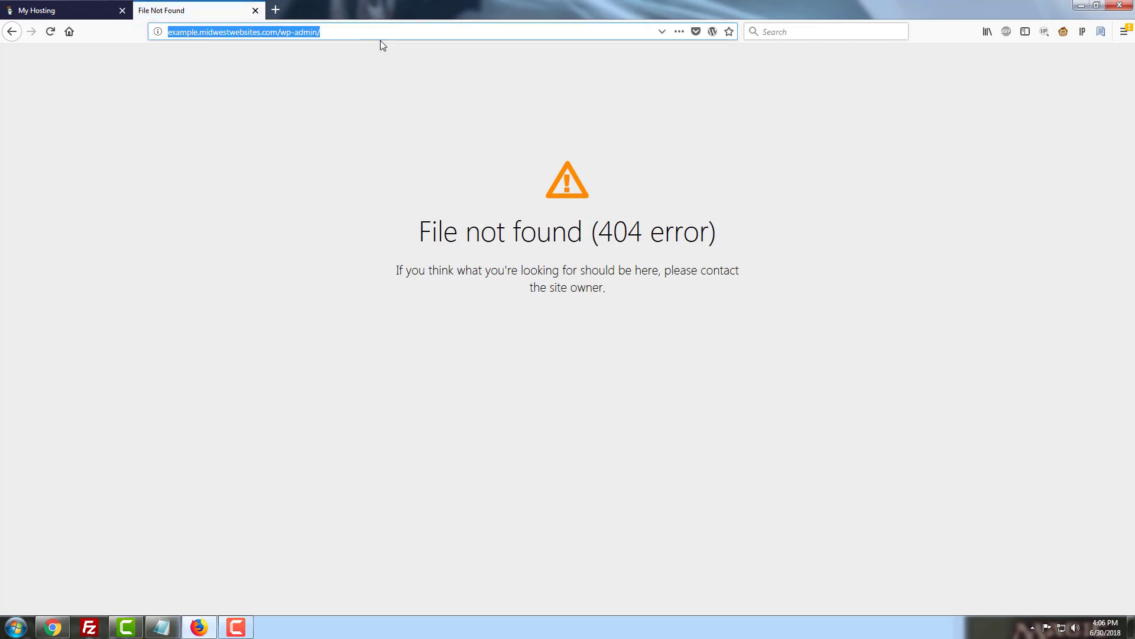
{"action": "key", "text": "Return"}
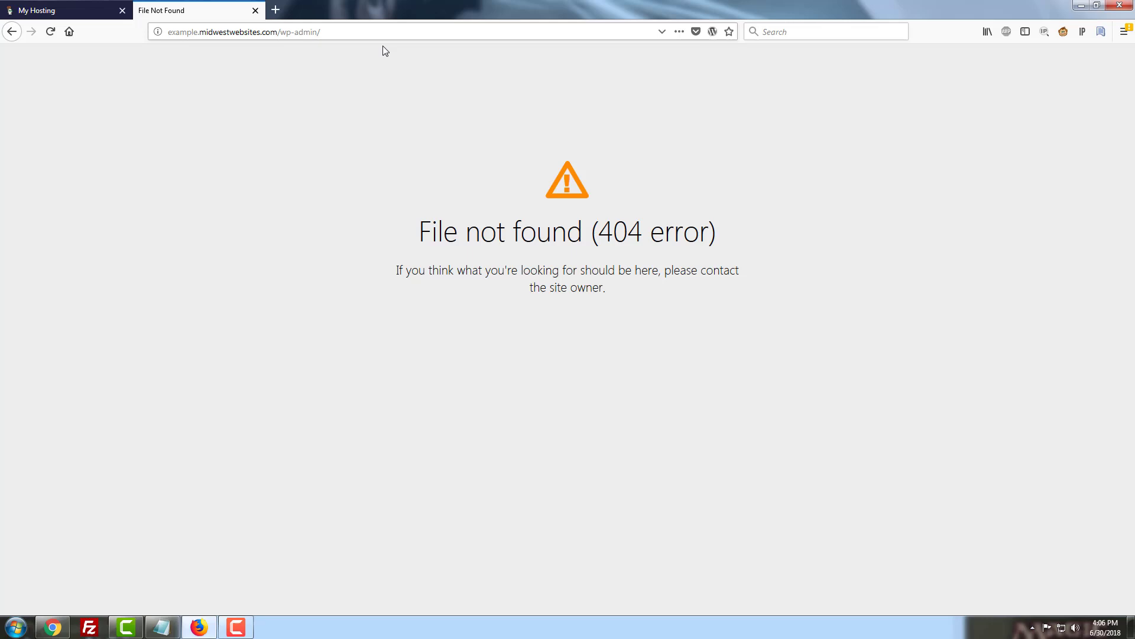
{"action": "left_click", "coordinate": [106, 7]}
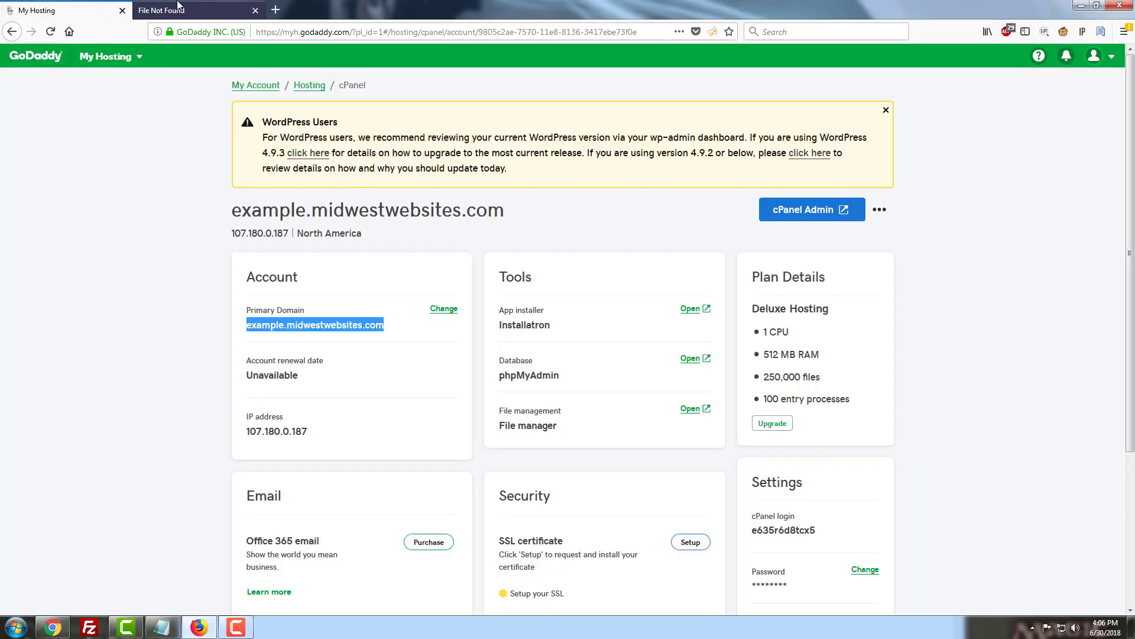
{"action": "left_click", "coordinate": [177, 7]}
{"action": "left_click", "coordinate": [341, 28]}
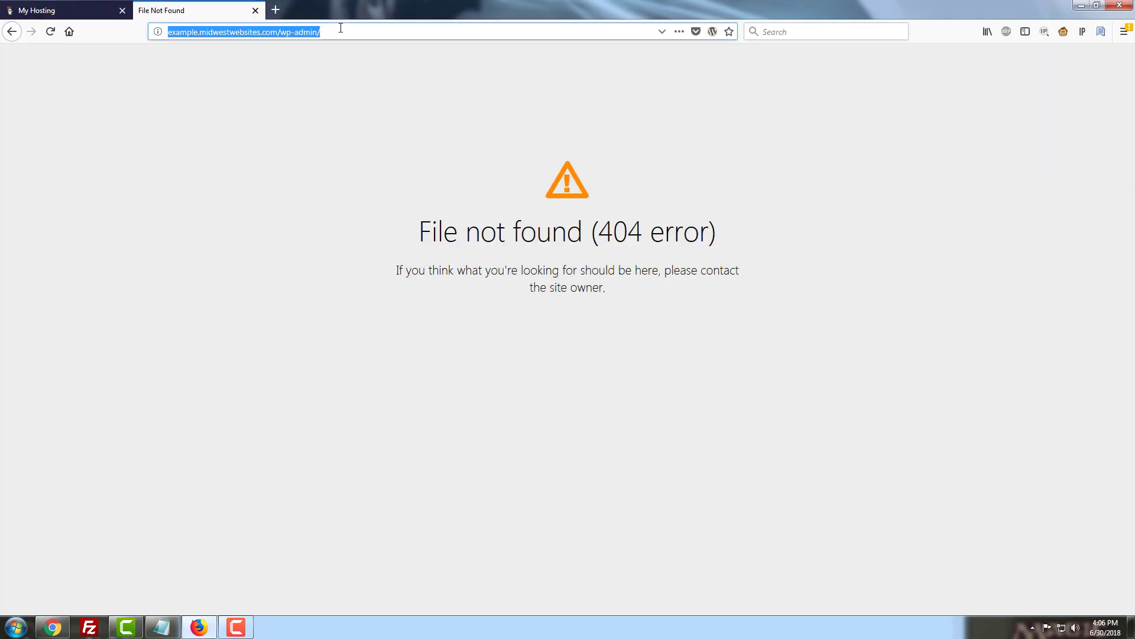
- Reload wp-admin and log in as examplesite with the admin password
{"action": "key", "text": "Return"}
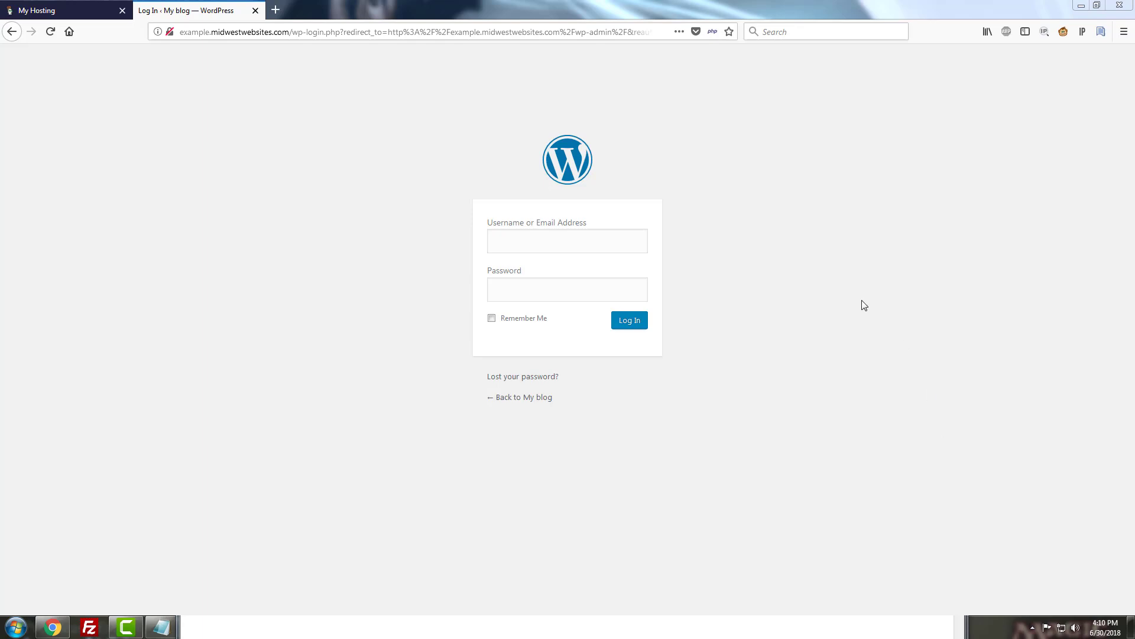
{"action": "left_click", "coordinate": [553, 242]}
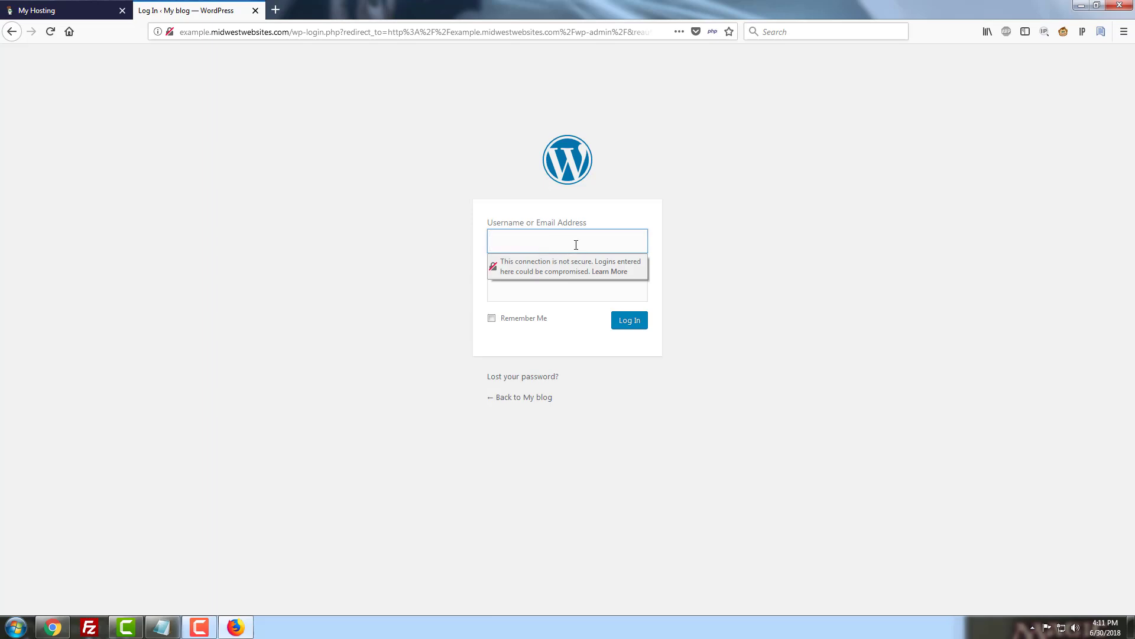
{"action": "type", "text": "examplesite"}
{"action": "key", "text": "Tab"}
{"action": "type", "text": "******"}
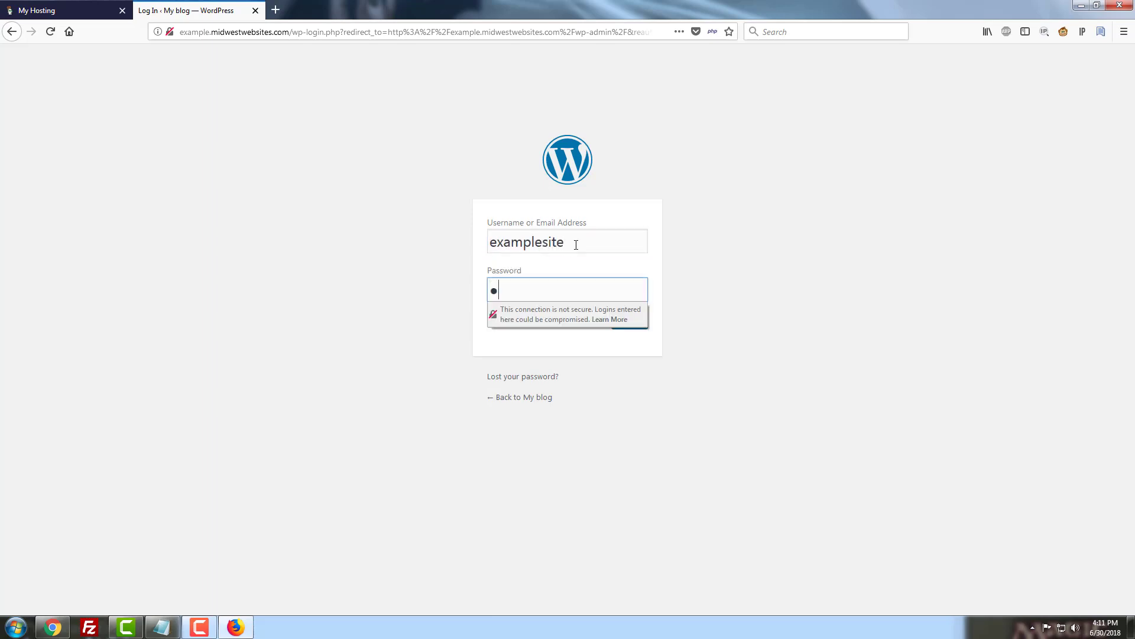
{"action": "type", "text": "**********"}
{"action": "key", "text": "Return"}
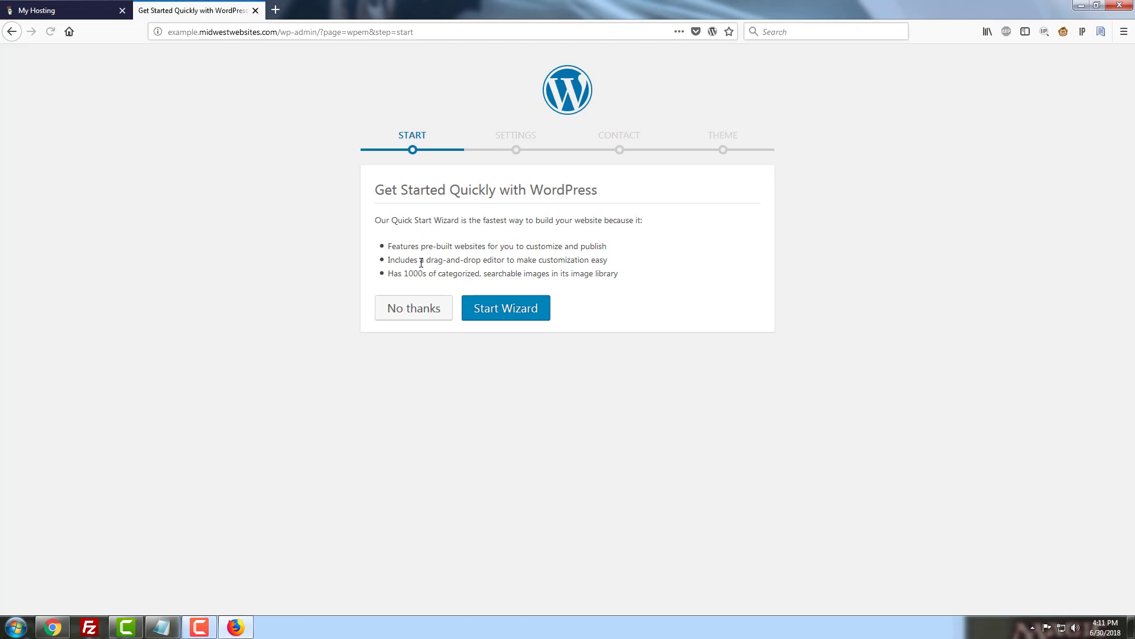
- Decline the Quick Start wizard, confirm setup without it, and dismiss the privacy notice
{"action": "left_click", "coordinate": [425, 314]}
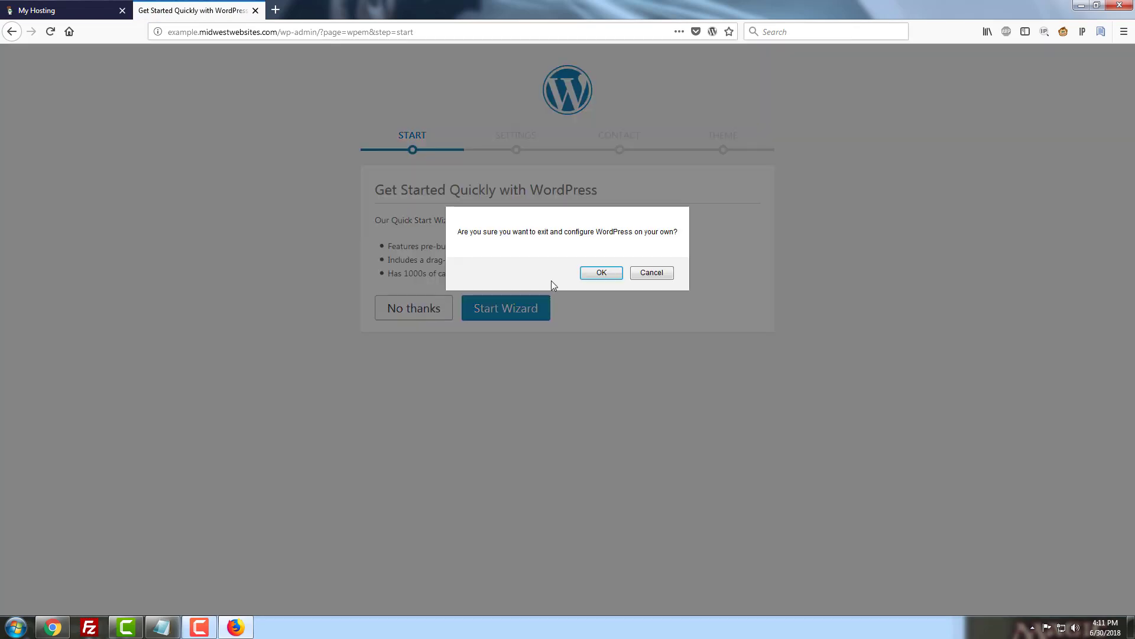
{"action": "left_click", "coordinate": [601, 272]}
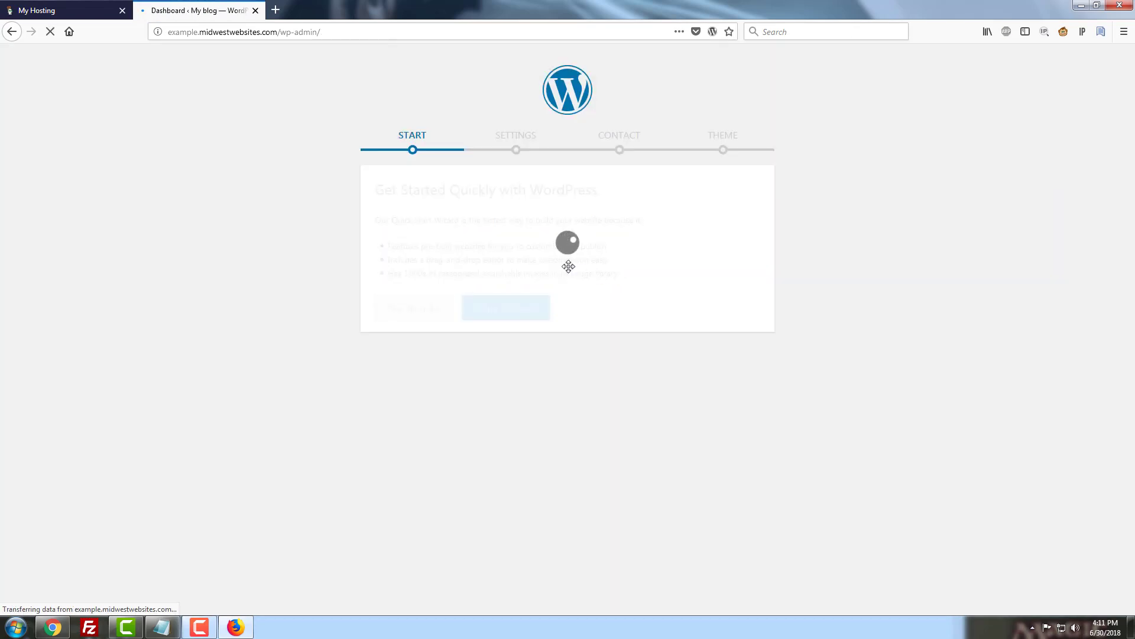
{"action": "left_click", "coordinate": [327, 337]}
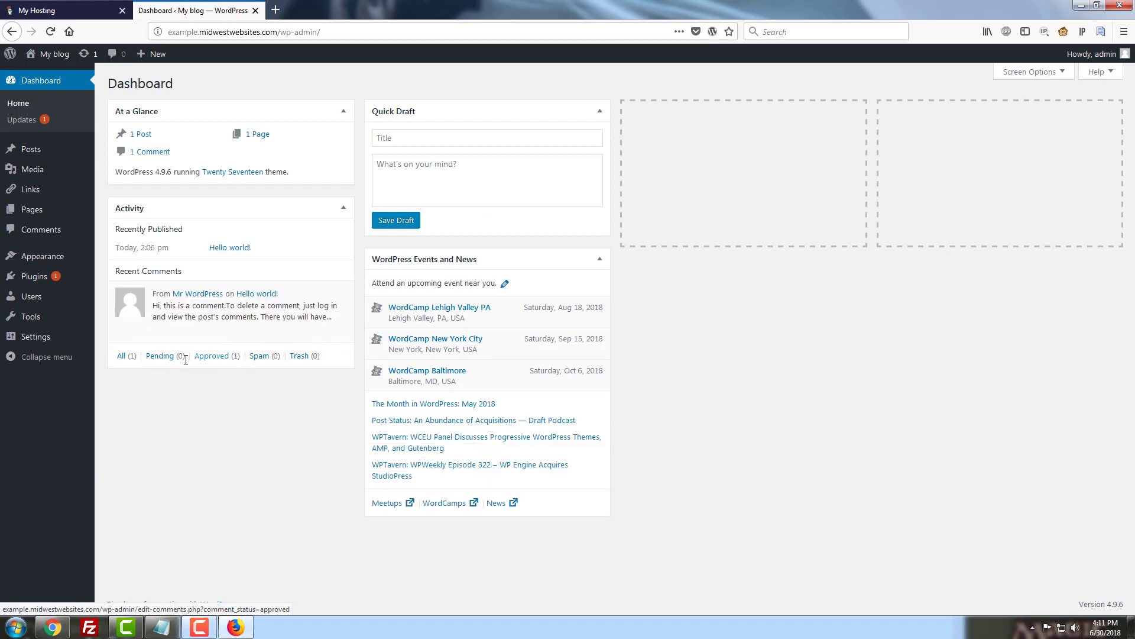
- In Settings > General, replace the admin Email Address with a new address on the midwestwebsites.com domain
{"action": "mouse_move", "coordinate": [41, 337]}
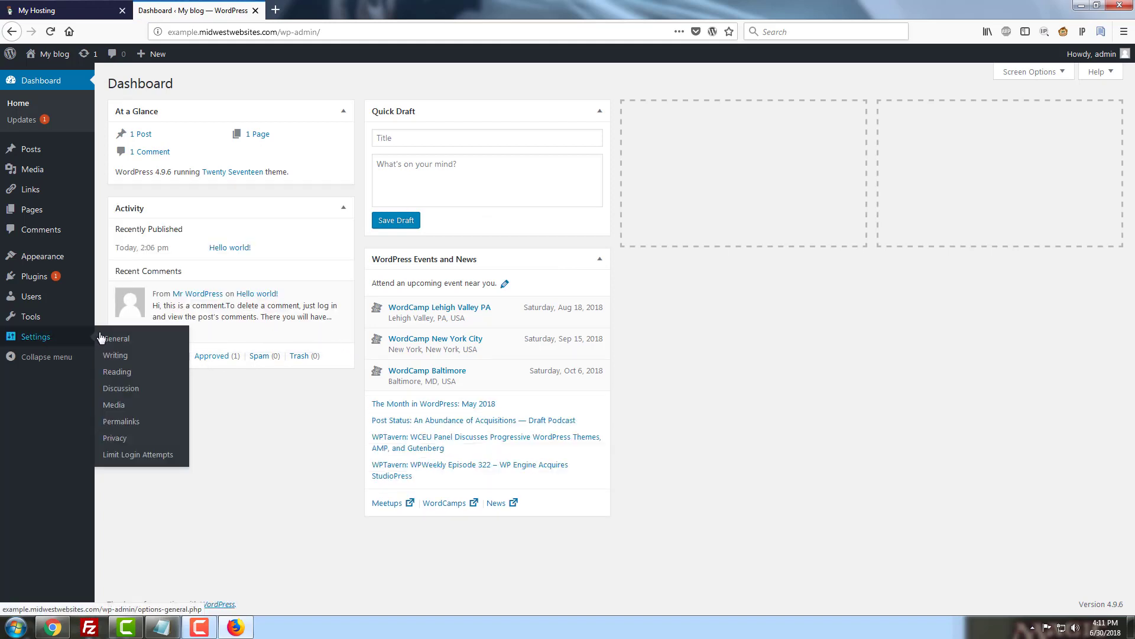
{"action": "left_click", "coordinate": [123, 340]}
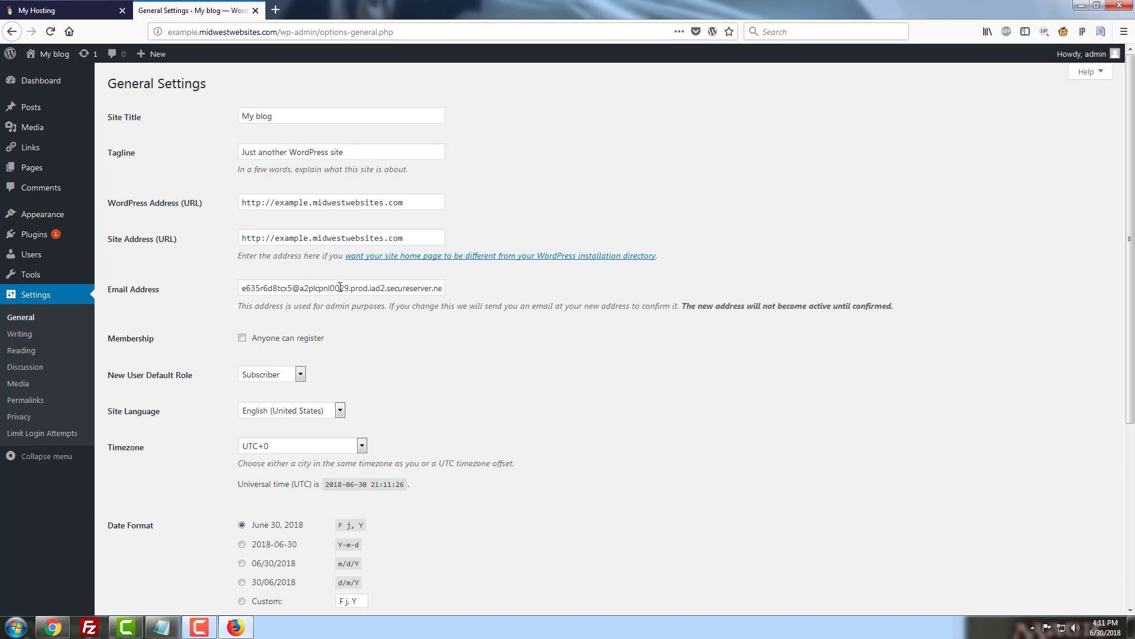
{"action": "triple_click", "coordinate": [340, 288]}
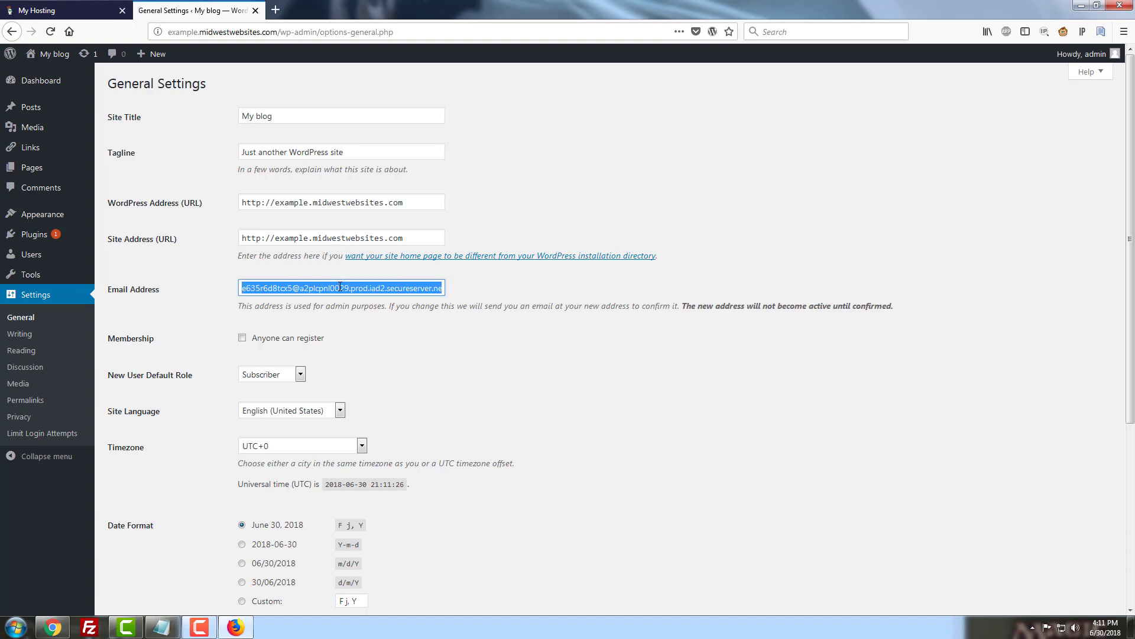
{"action": "key", "text": "BackSpace"}
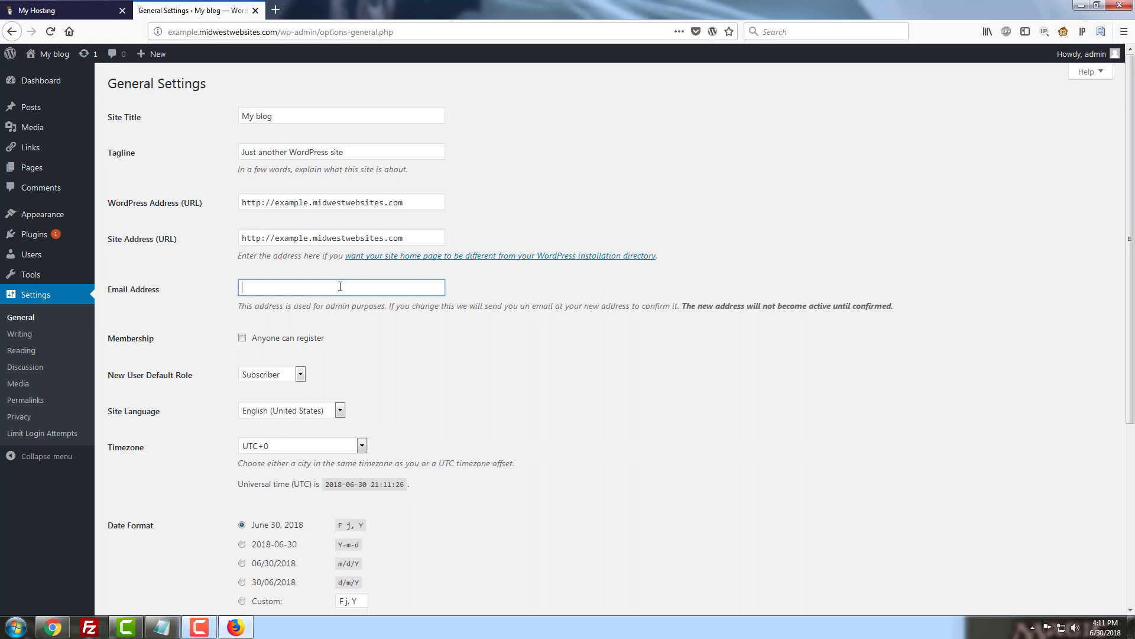
- Save the General Settings, which rejects the new admin email as invalid
{"action": "scroll", "coordinate": [488, 318], "scroll_direction": "down", "scroll_amount": 5}
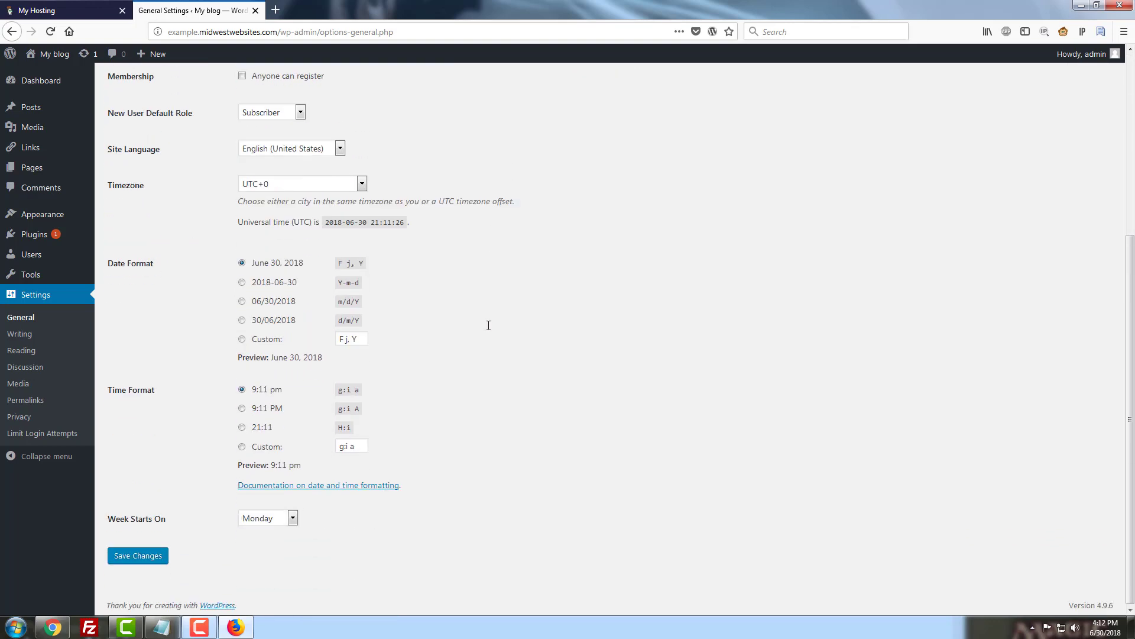
{"action": "left_click", "coordinate": [146, 565]}
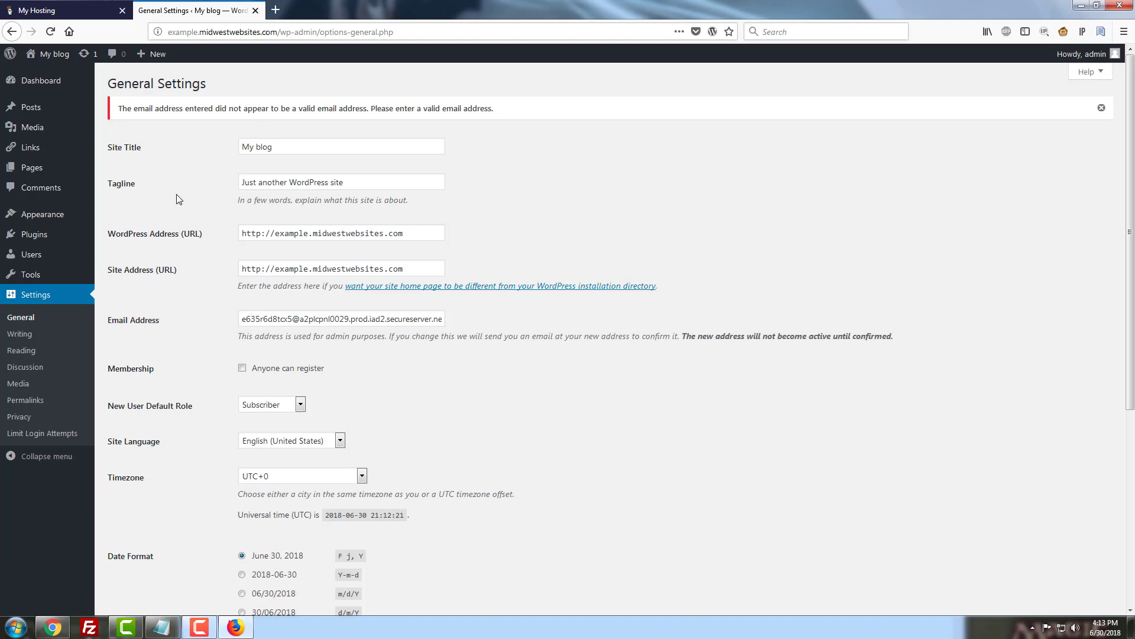
- Return to the hosting tab and sign in with the hosting account password
{"action": "left_click", "coordinate": [49, 7]}
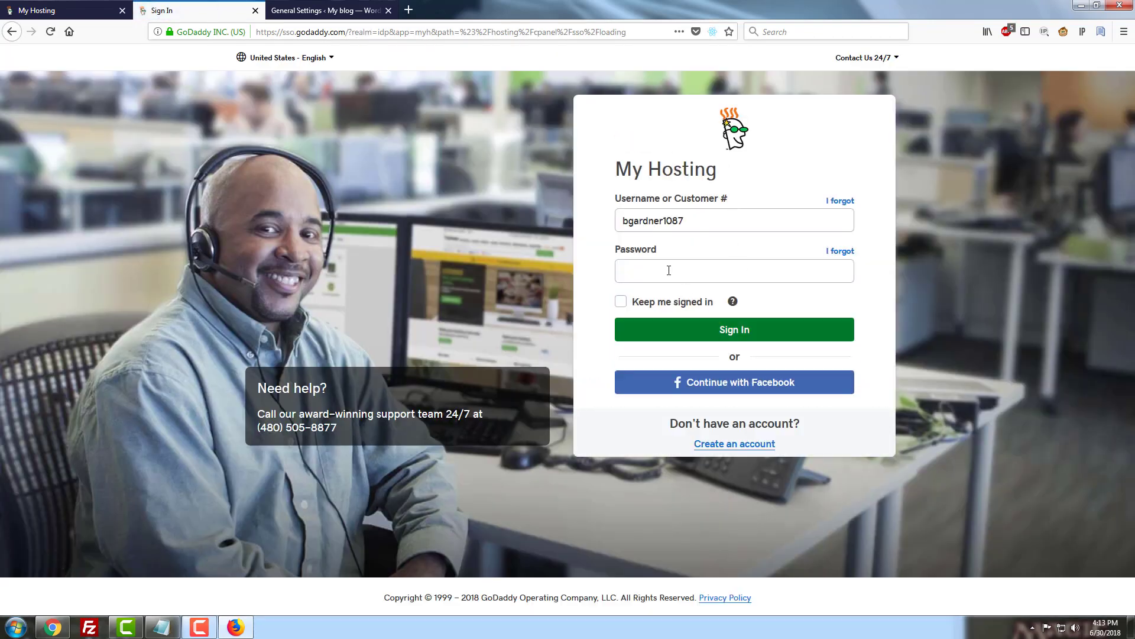
{"action": "left_click", "coordinate": [671, 267]}
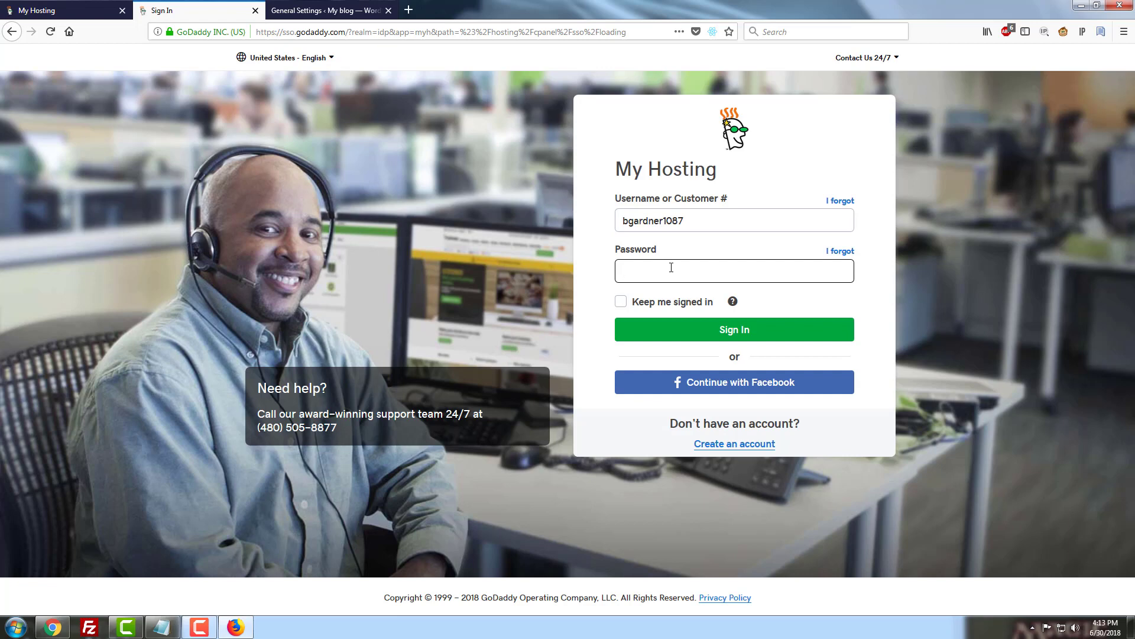
{"action": "type", "text": "•••••••••••••"}
{"action": "key", "text": "Return"}
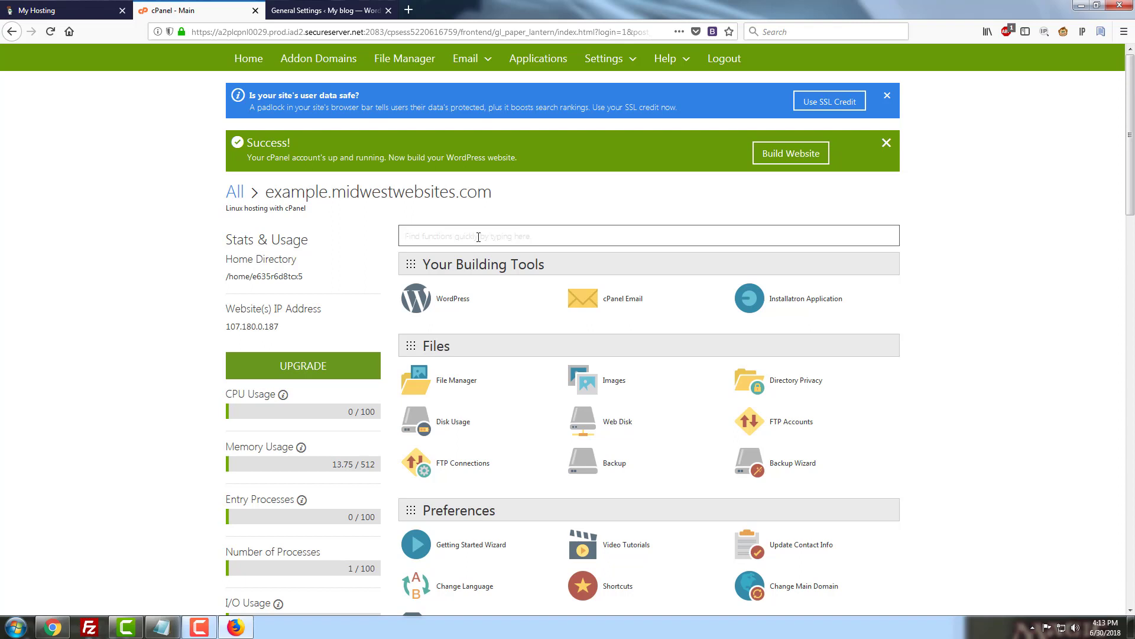
- Search cPanel for 'php' to reach File Manager at the public_html folder
{"action": "type", "text": "php"}
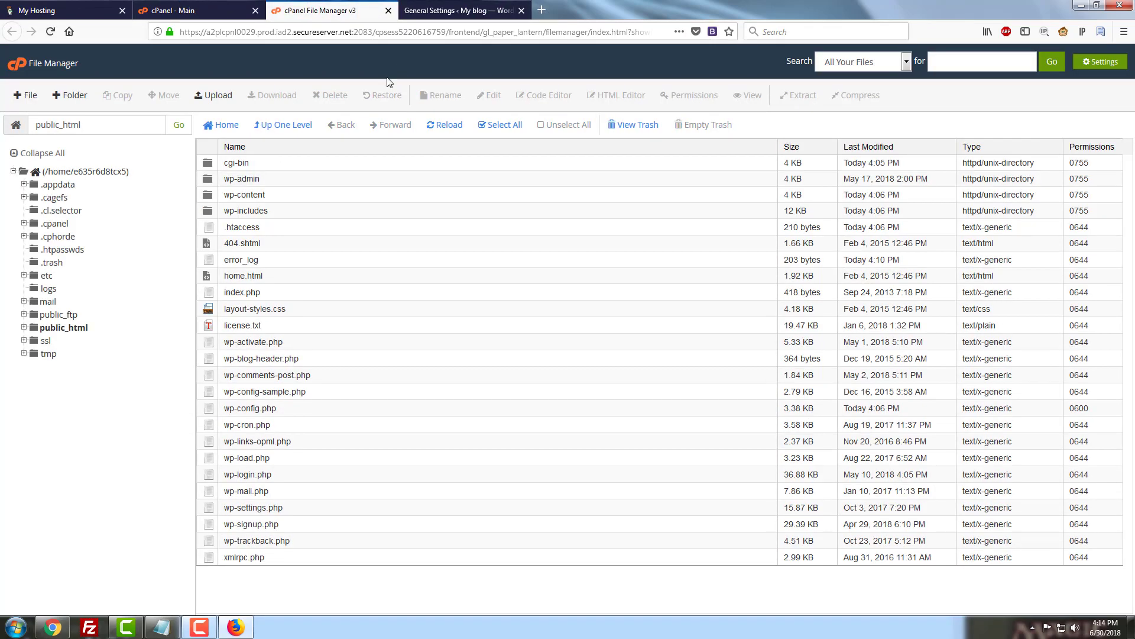
- Read DB_NAME in wp-config.php via Code Edit, then return to cPanel's main page for phpMyAdmin
{"action": "right_click", "coordinate": [285, 412]}
{"action": "left_click", "coordinate": [346, 471]}
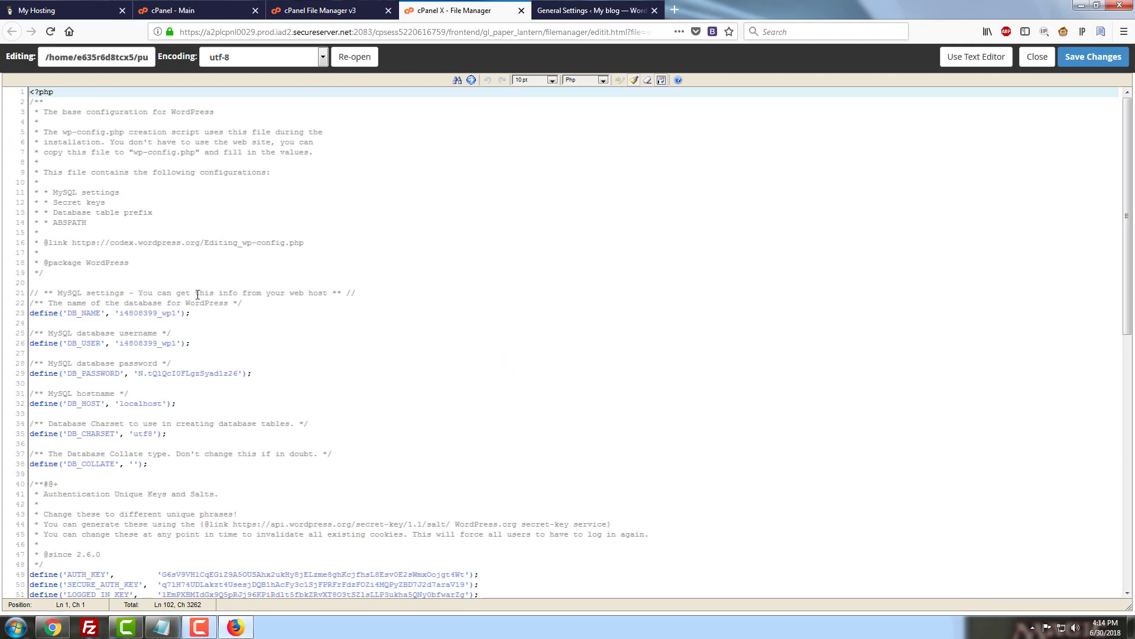
{"action": "left_click", "coordinate": [207, 11]}
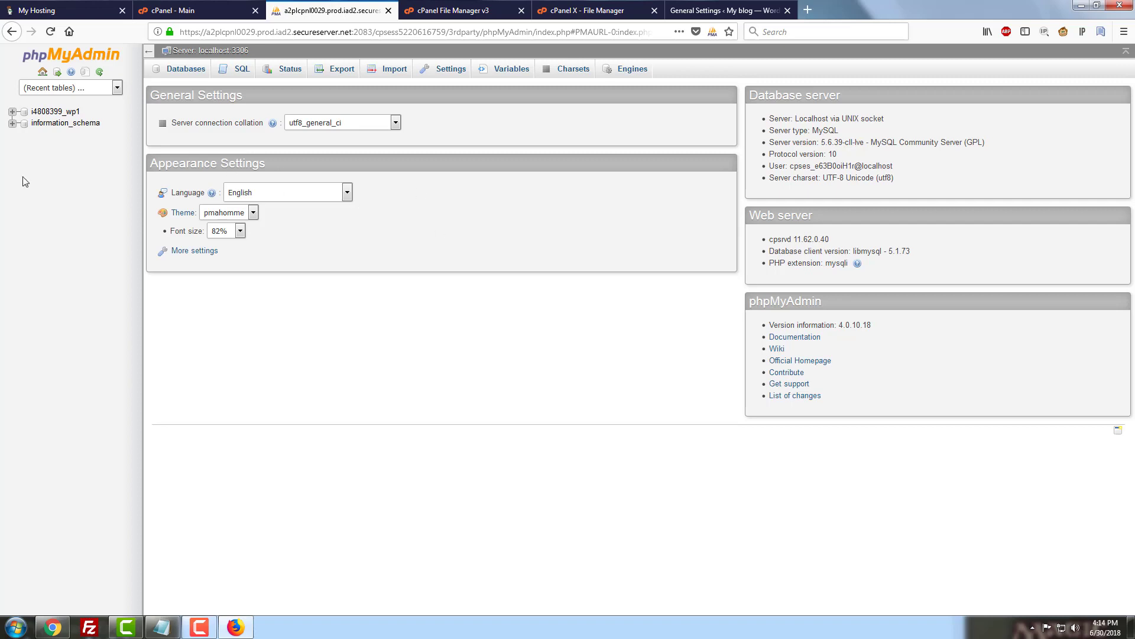
- Expand the WordPress database and browse its wp_options table
{"action": "left_click", "coordinate": [13, 113]}
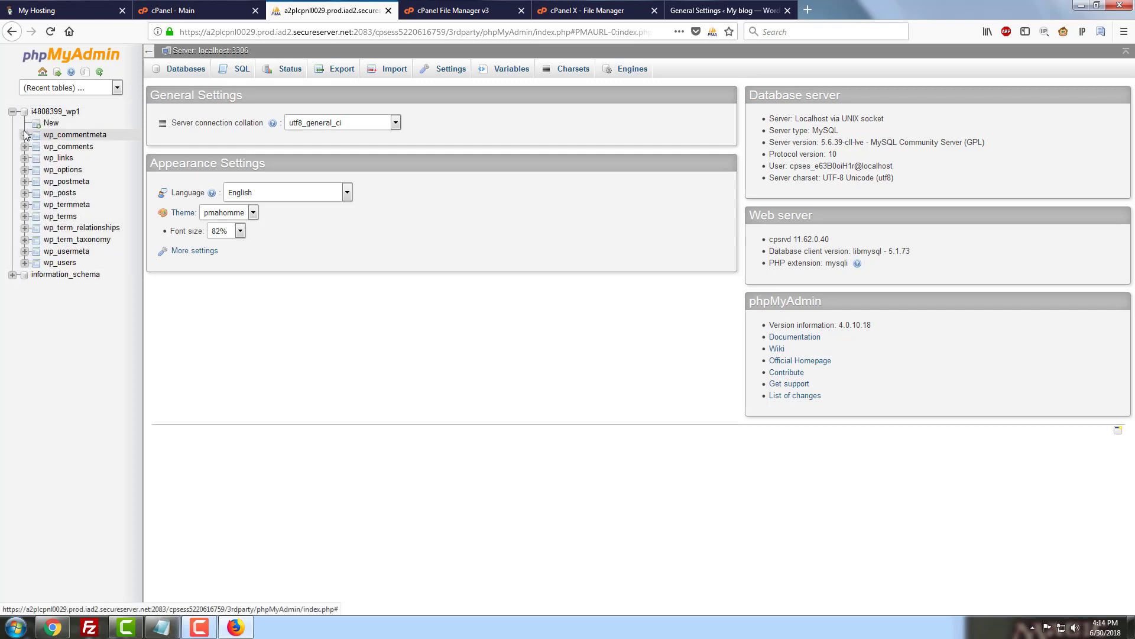
{"action": "left_click", "coordinate": [75, 173]}
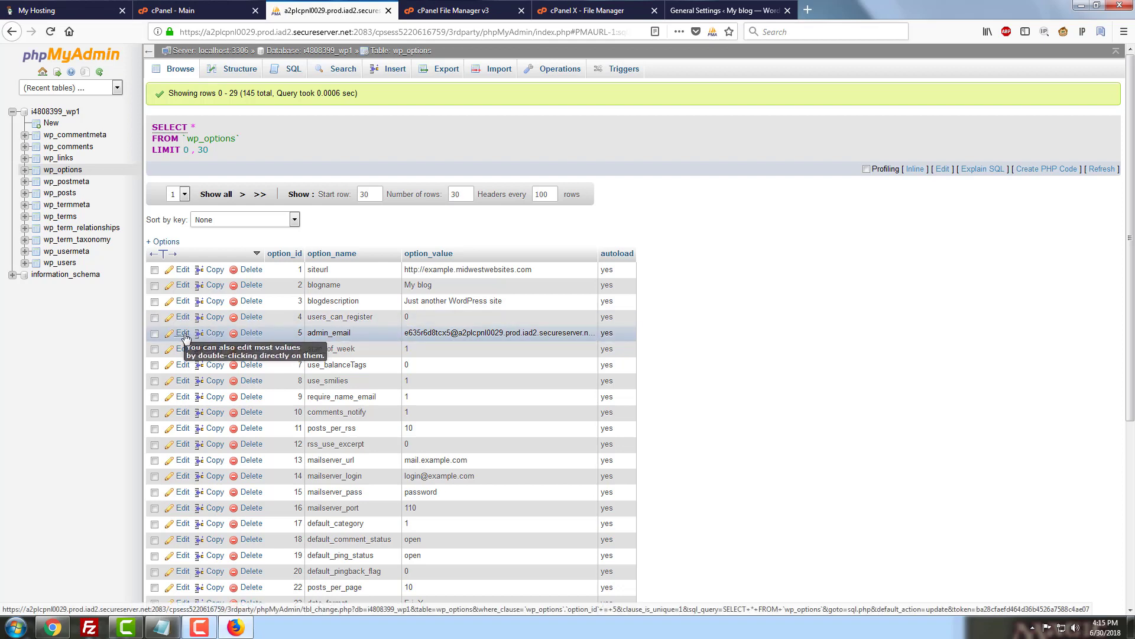
- Replace the admin_email option_value with the new domain-based address and save the row
{"action": "double_click", "coordinate": [507, 334]}
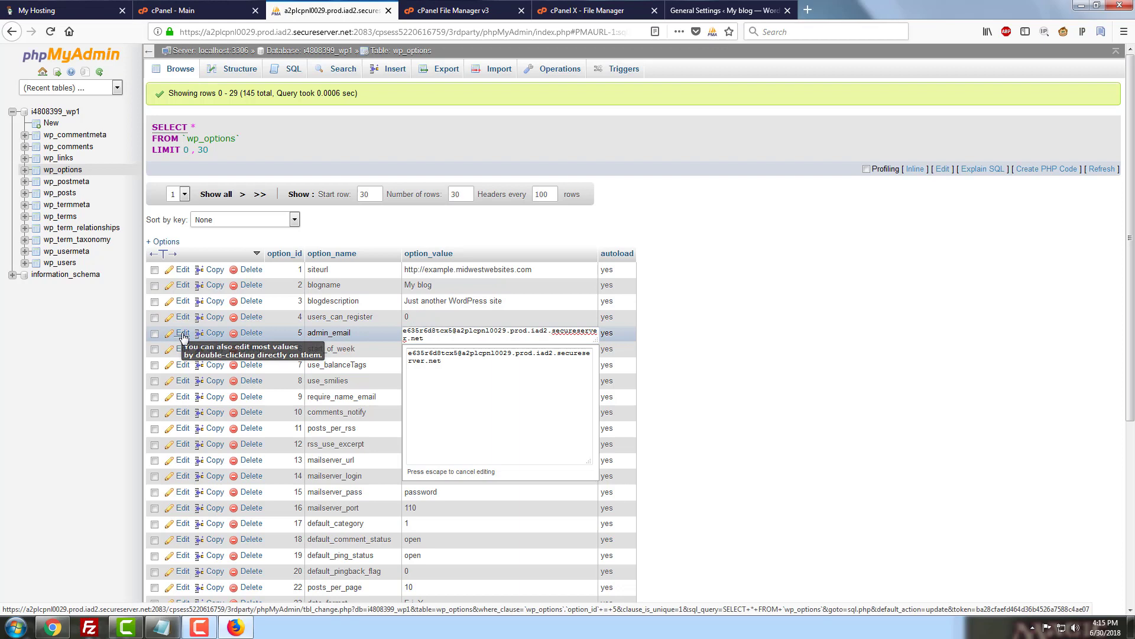
{"action": "left_click", "coordinate": [182, 333]}
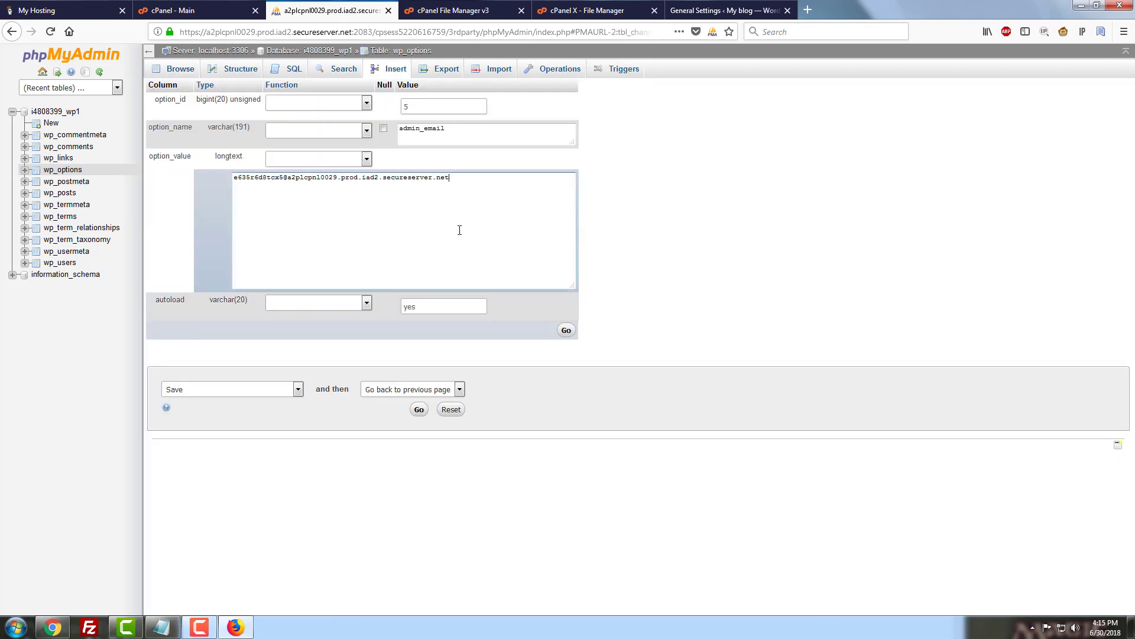
{"action": "key", "text": "ctrl+a"}
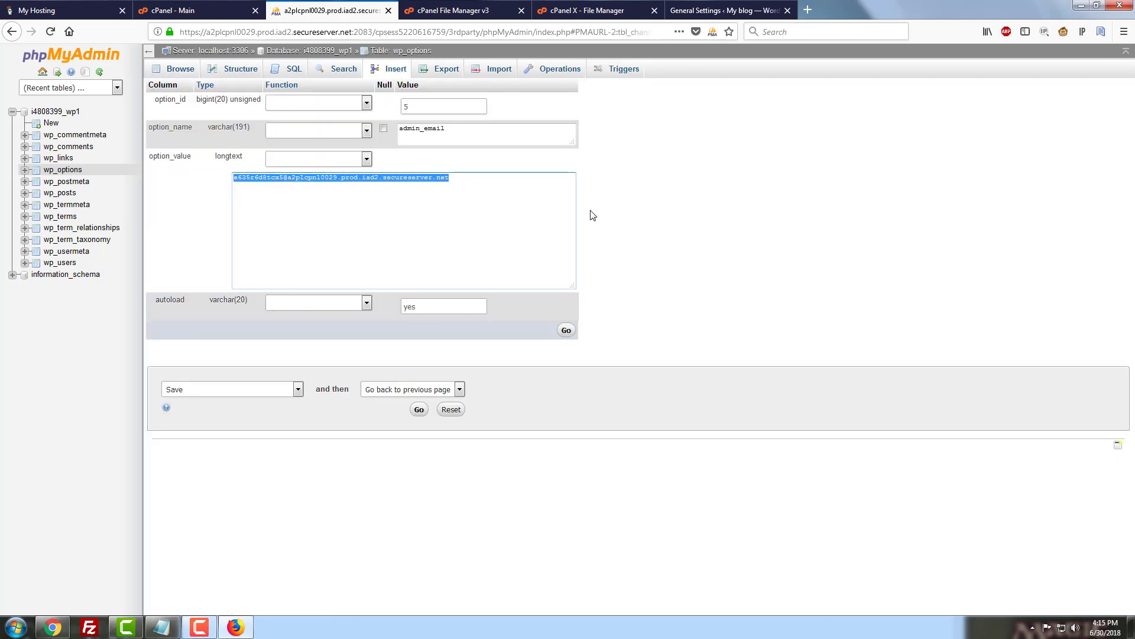
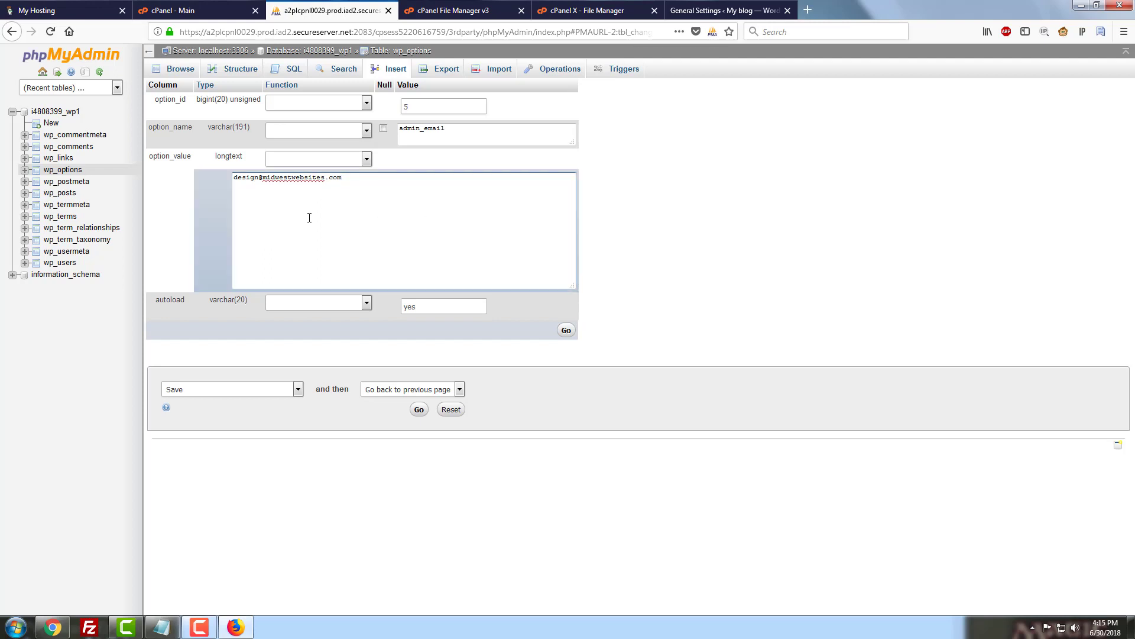
{"action": "left_click", "coordinate": [420, 411]}
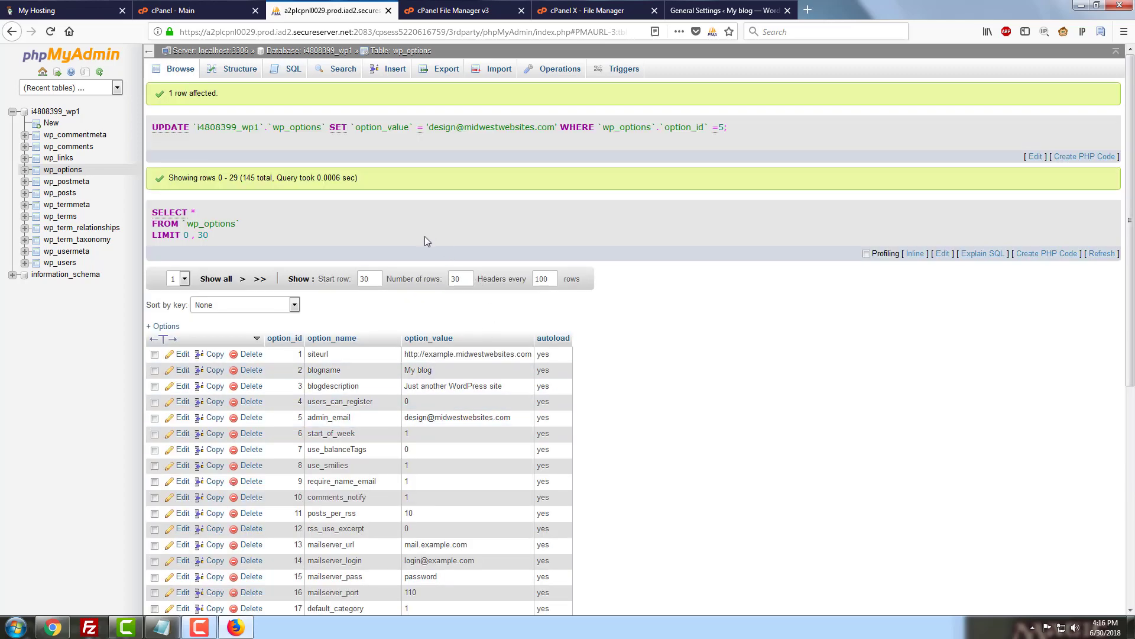
- Reload WordPress General Settings to confirm the new admin Email Address with no error
{"action": "left_click", "coordinate": [702, 10]}
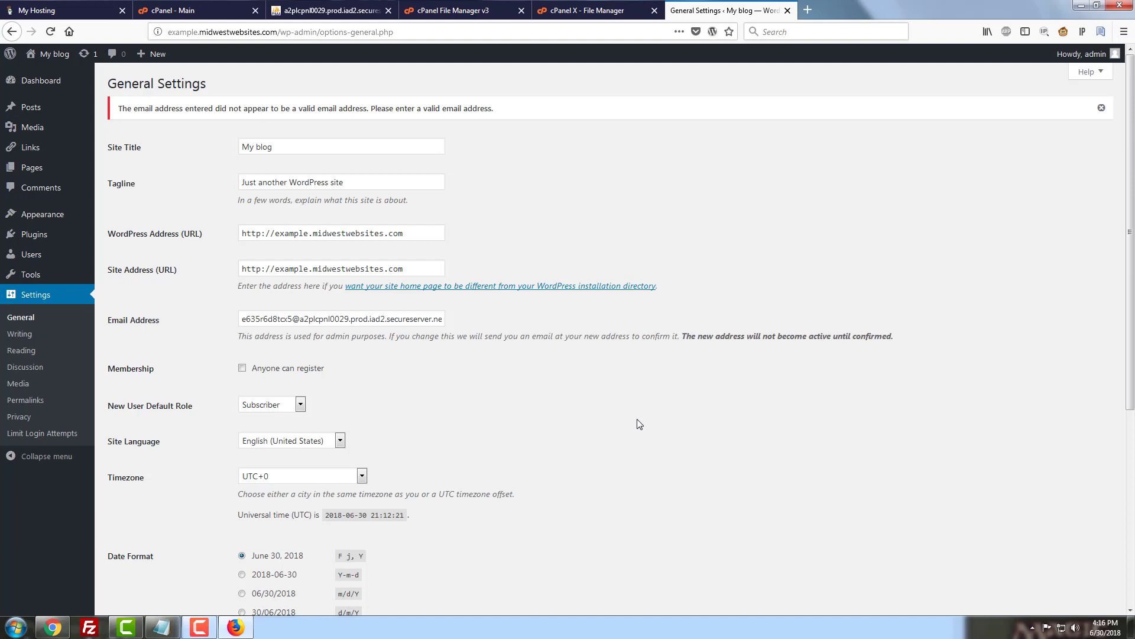
{"action": "key", "text": "F5"}
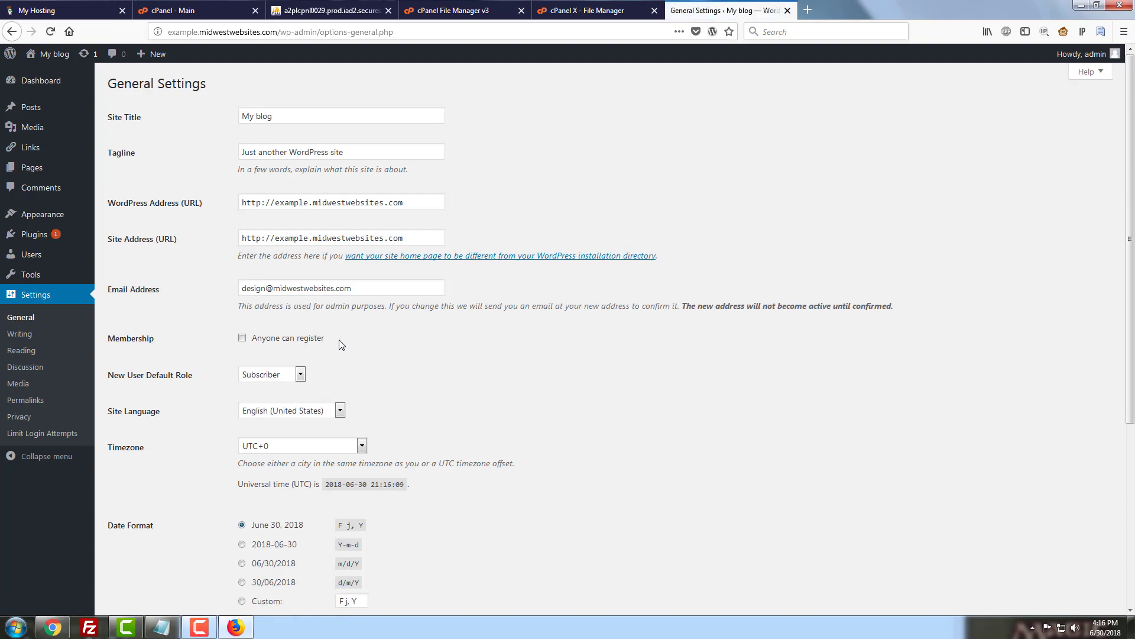